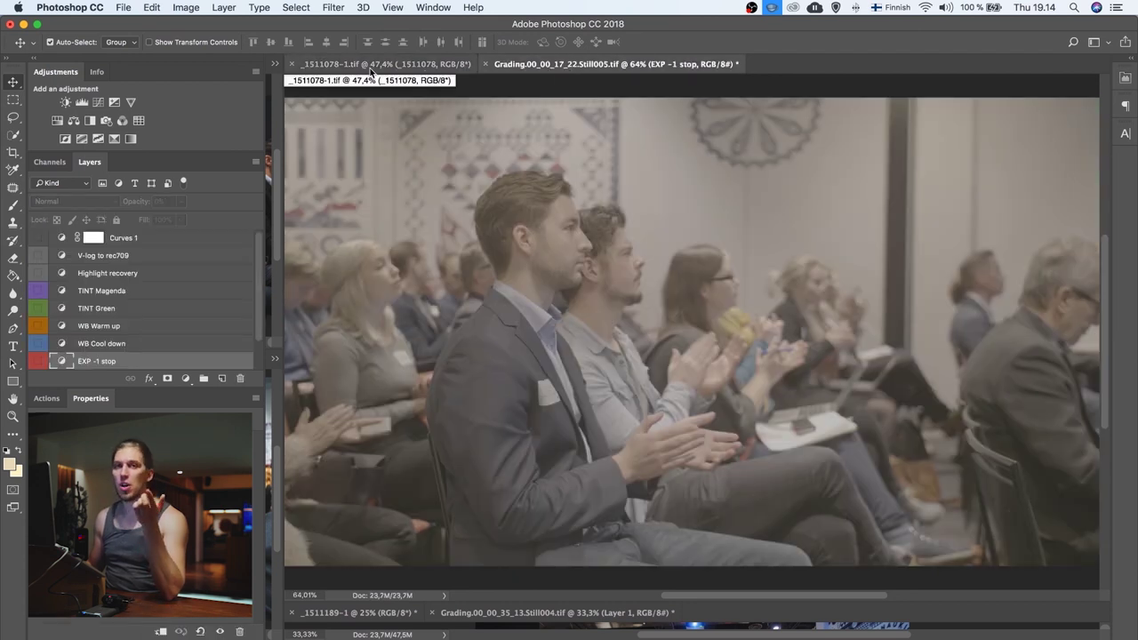
{"action": "left_click", "coordinate": [371, 69]}
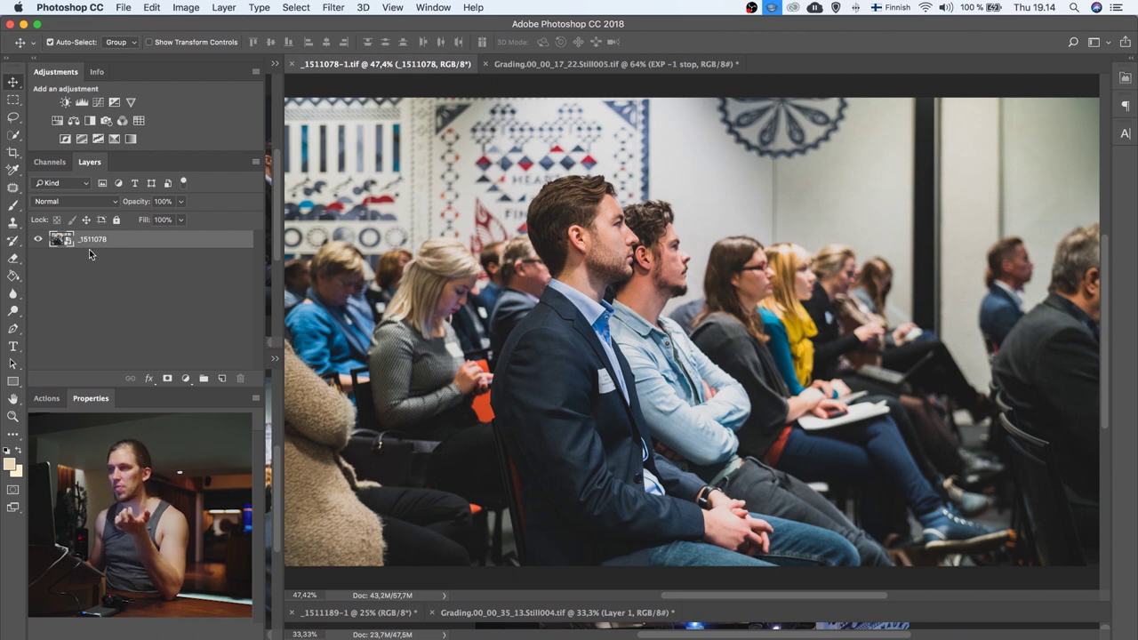
{"action": "key", "text": "ctrl+Tab"}
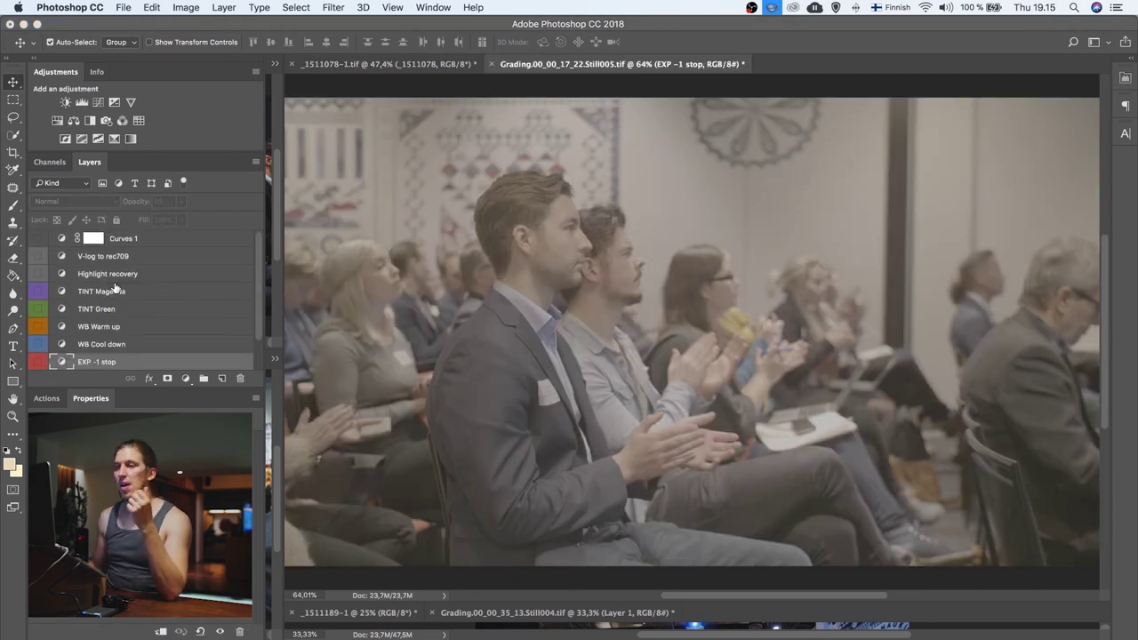
{"action": "scroll", "coordinate": [115, 286], "scroll_direction": "down", "scroll_amount": 2}
{"action": "scroll", "coordinate": [114, 286], "scroll_direction": "up", "scroll_amount": 2}
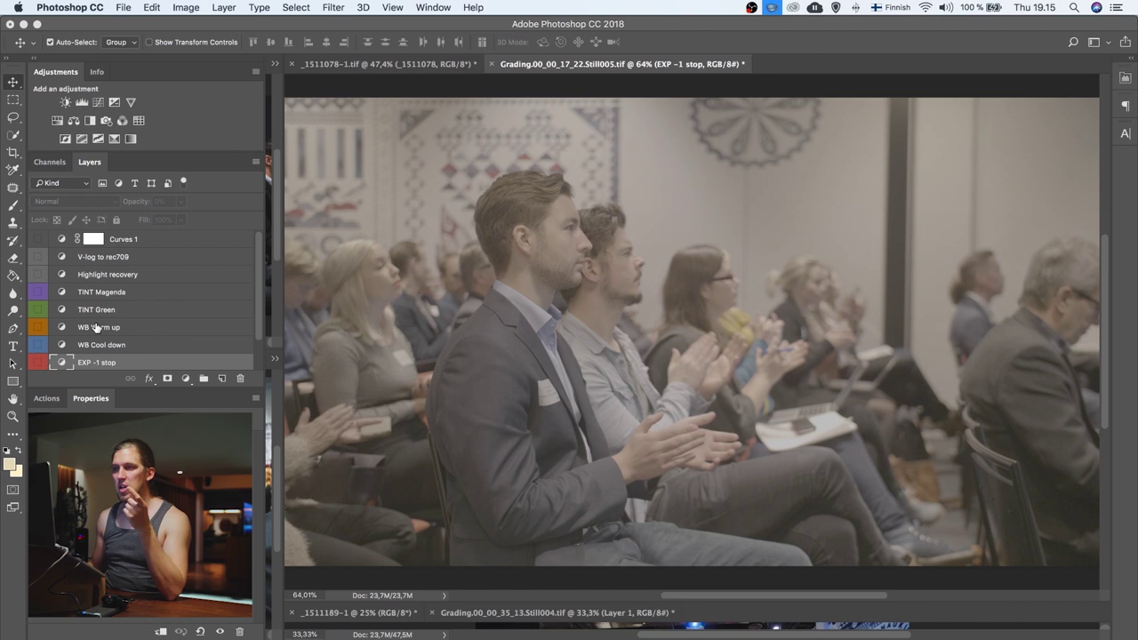
{"action": "left_click", "coordinate": [102, 258]}
{"action": "left_click", "coordinate": [122, 274]}
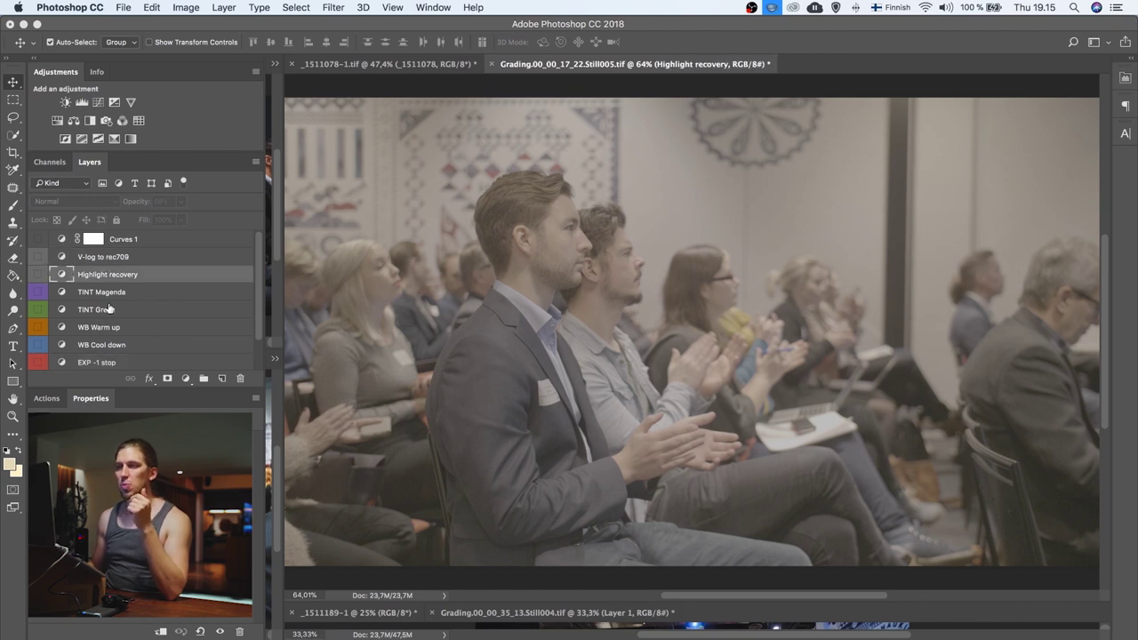
{"action": "left_click", "coordinate": [109, 296]}
{"action": "left_click", "coordinate": [116, 310]}
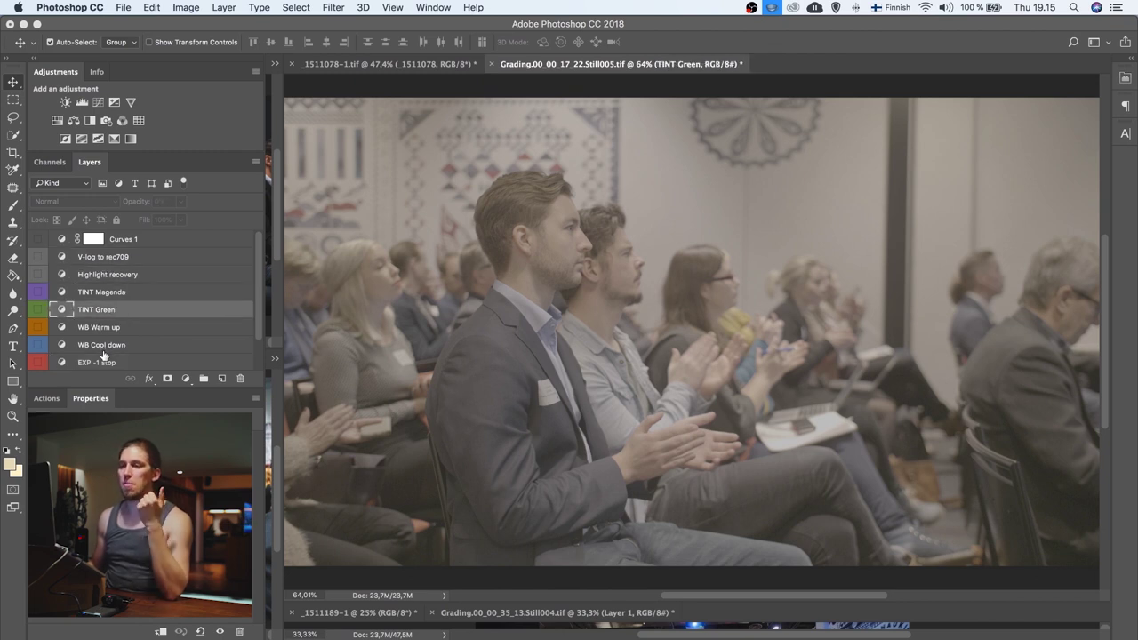
{"action": "left_click", "coordinate": [106, 346]}
{"action": "left_click", "coordinate": [115, 328]}
{"action": "scroll", "coordinate": [115, 328], "scroll_direction": "down", "scroll_amount": 2}
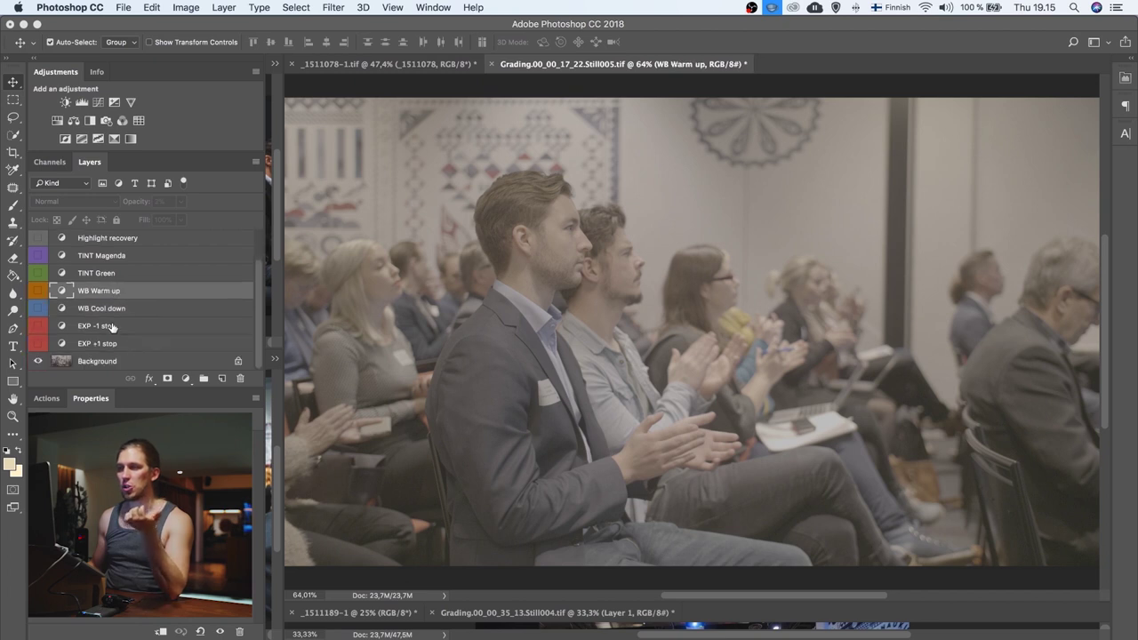
{"action": "scroll", "coordinate": [64, 293], "scroll_direction": "up", "scroll_amount": 2}
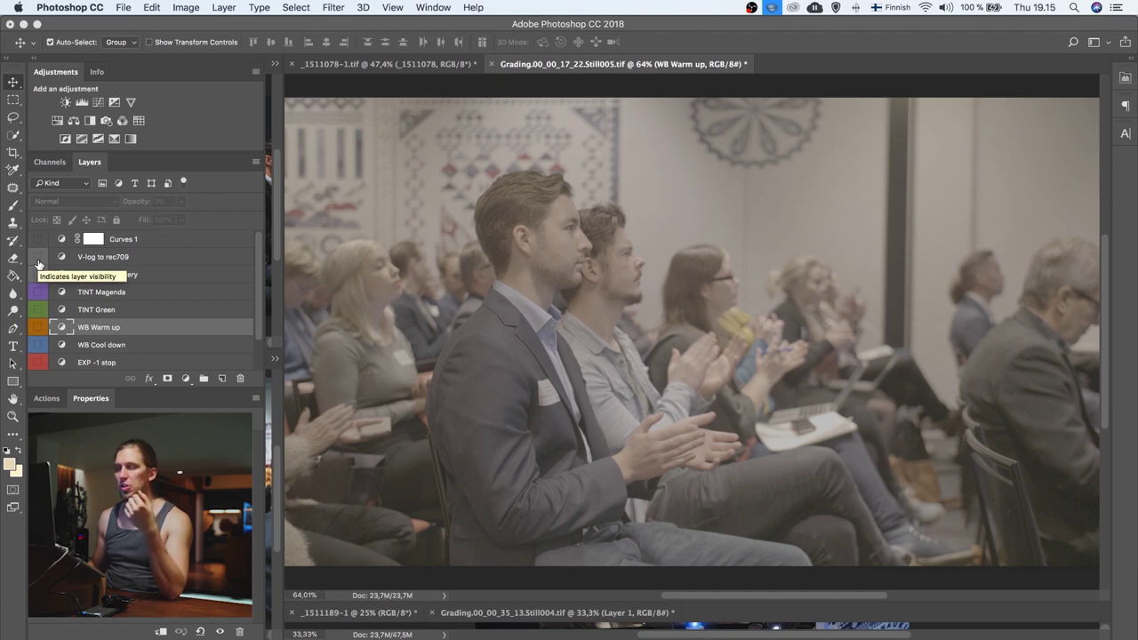
Step: Enable V-log to rec709, WB Cool down at 32% opacity, TINT Green at 4%, and Curves 1
{"action": "left_click", "coordinate": [38, 258]}
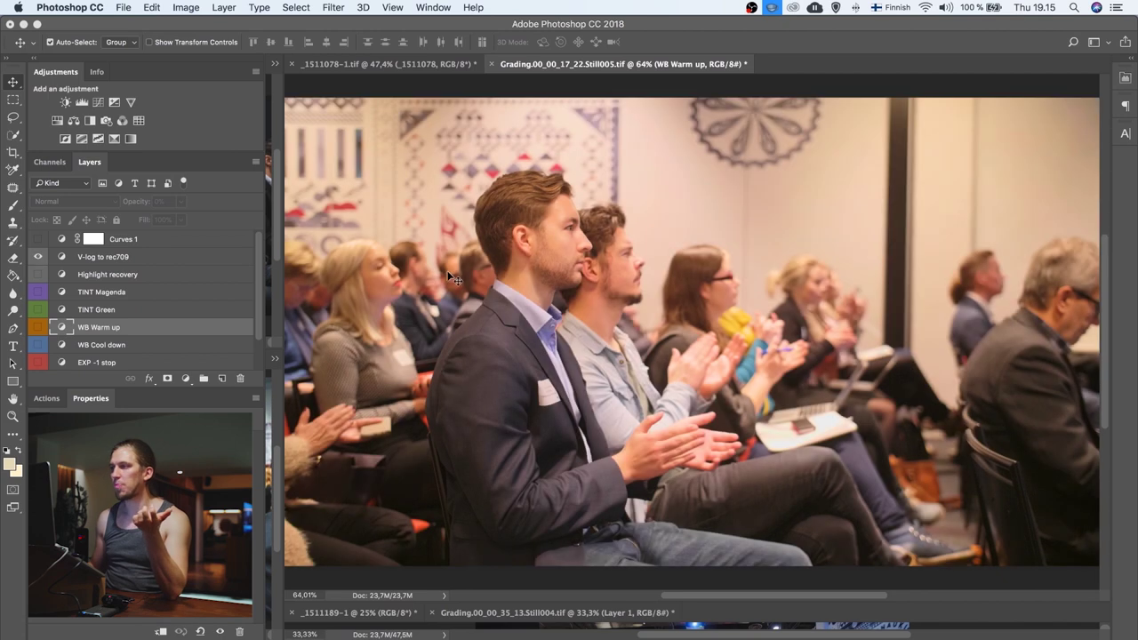
{"action": "scroll", "coordinate": [57, 338], "scroll_direction": "down", "scroll_amount": 1}
{"action": "left_click", "coordinate": [38, 340]}
{"action": "left_click", "coordinate": [95, 337]}
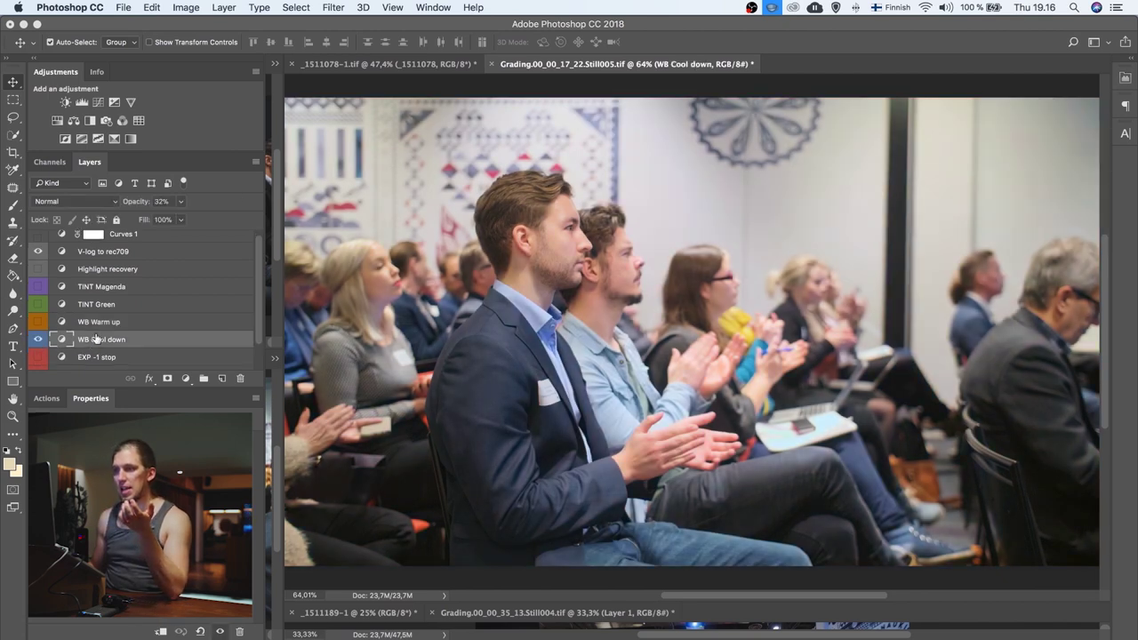
{"action": "left_click", "coordinate": [182, 202]}
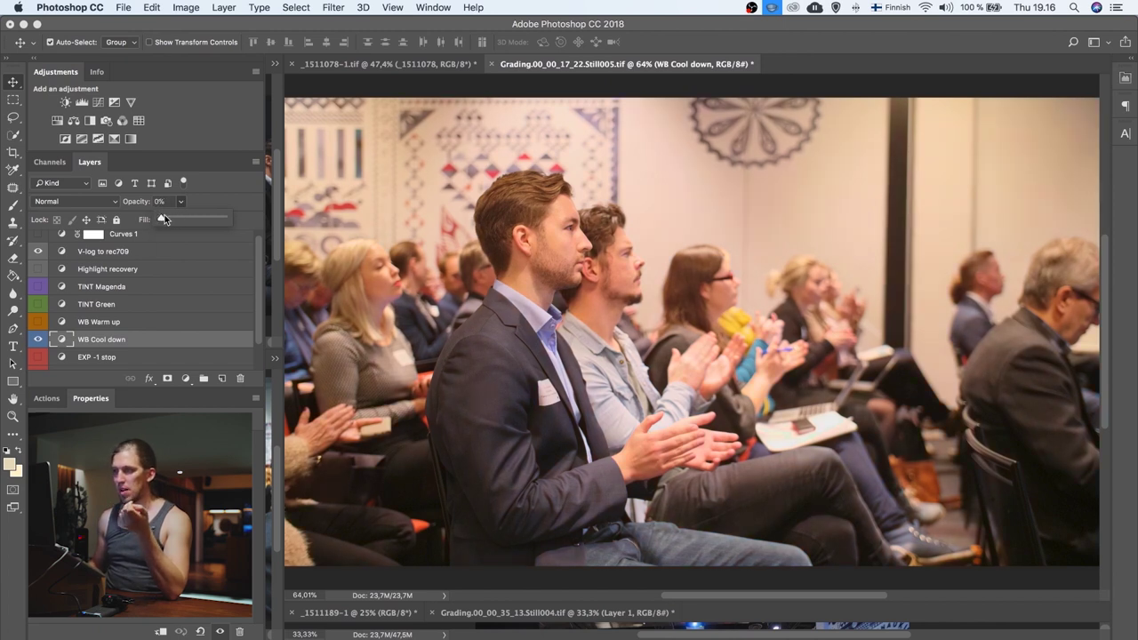
{"action": "left_click_drag", "start_coordinate": [163, 222], "coordinate": [168, 221]}
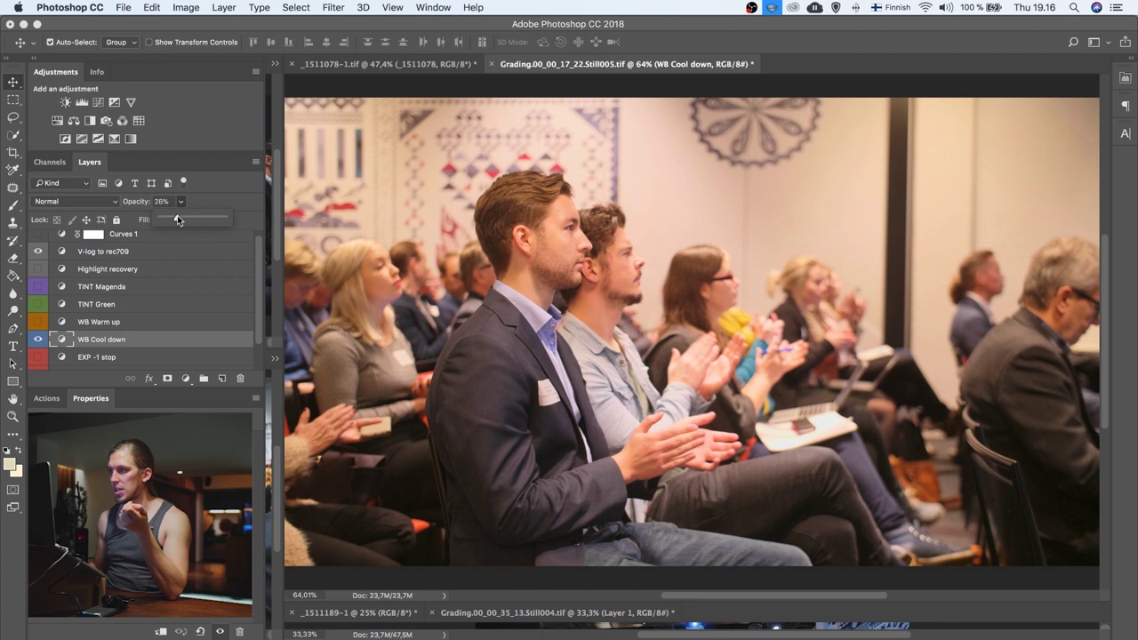
{"action": "left_click_drag", "start_coordinate": [187, 221], "coordinate": [191, 220]}
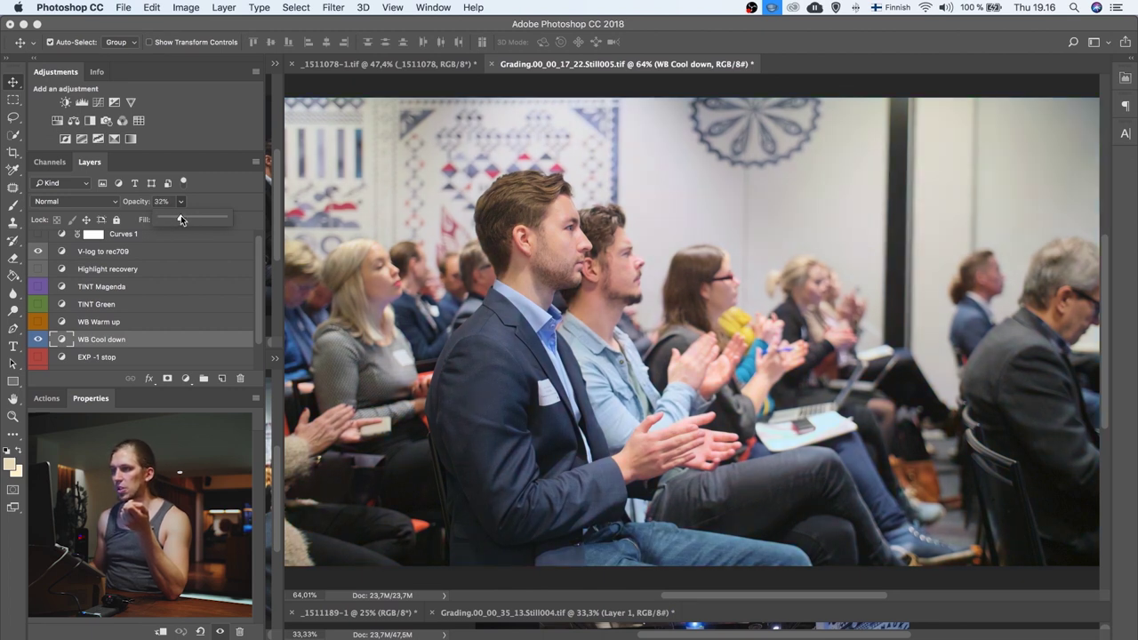
{"action": "left_click", "coordinate": [116, 304]}
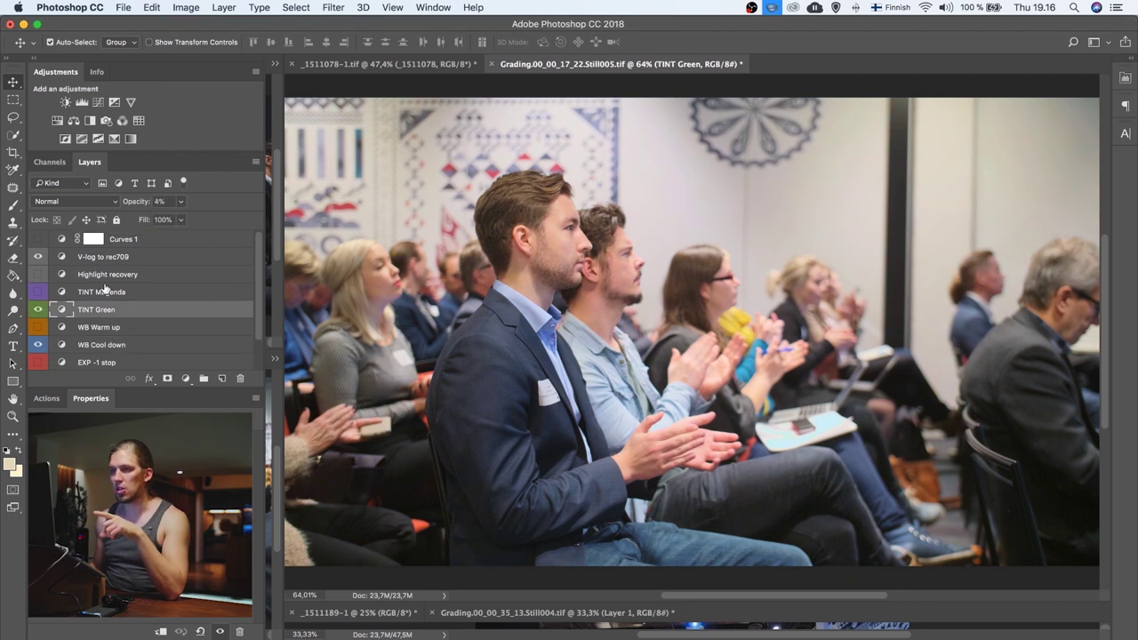
{"action": "left_click", "coordinate": [78, 241]}
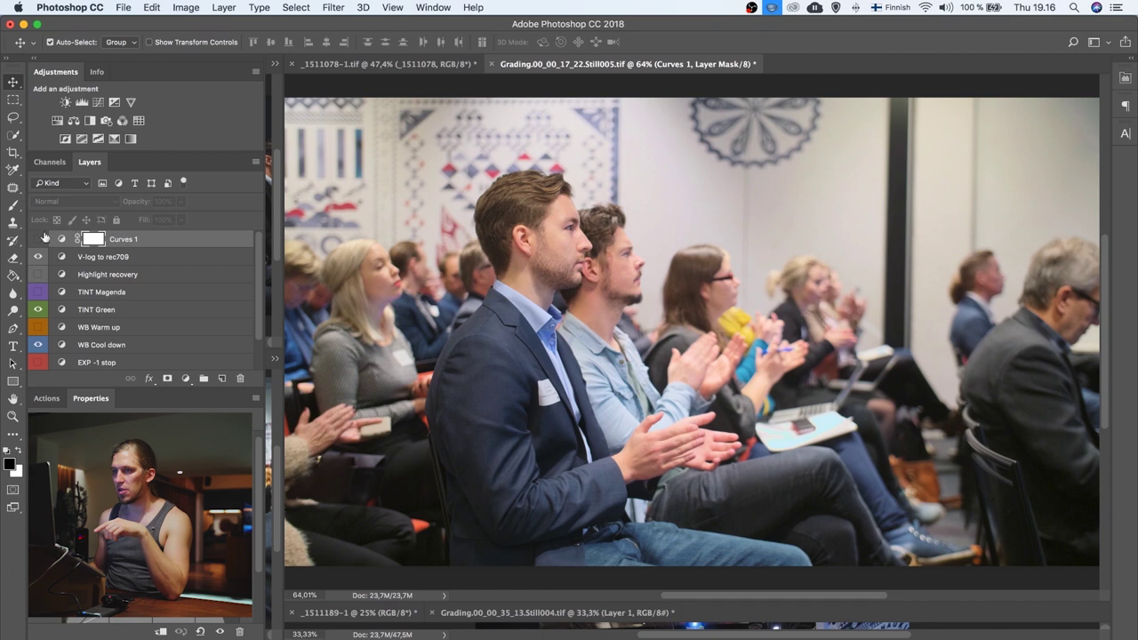
Step: Flip repeatedly between the raw event photo and the graded still to compare them
{"action": "left_click", "coordinate": [389, 64]}
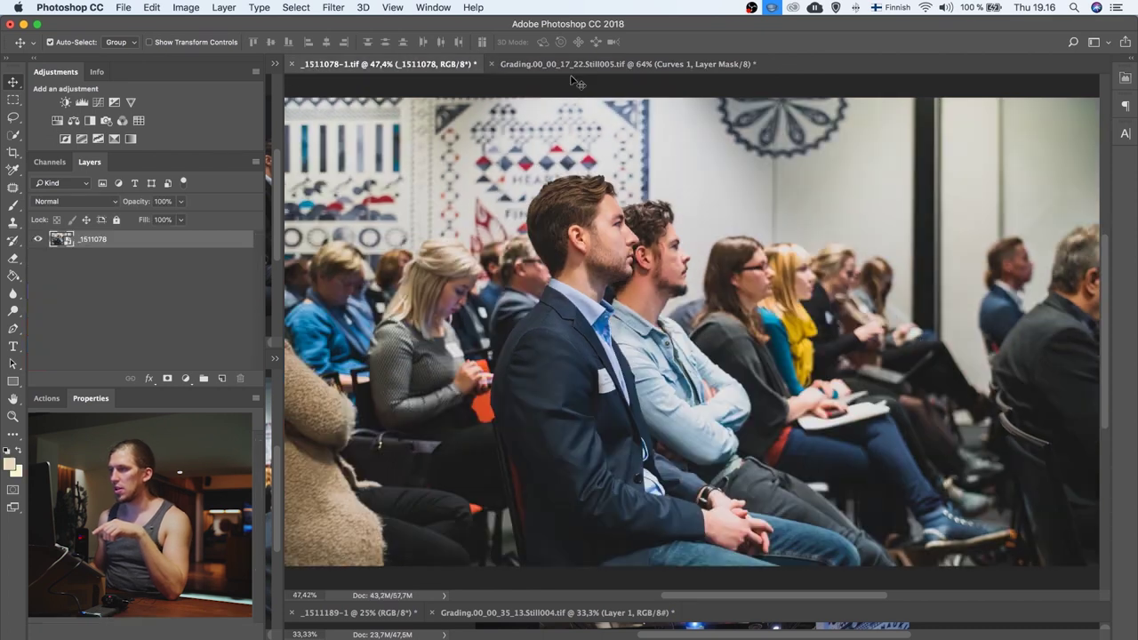
{"action": "left_click", "coordinate": [625, 67]}
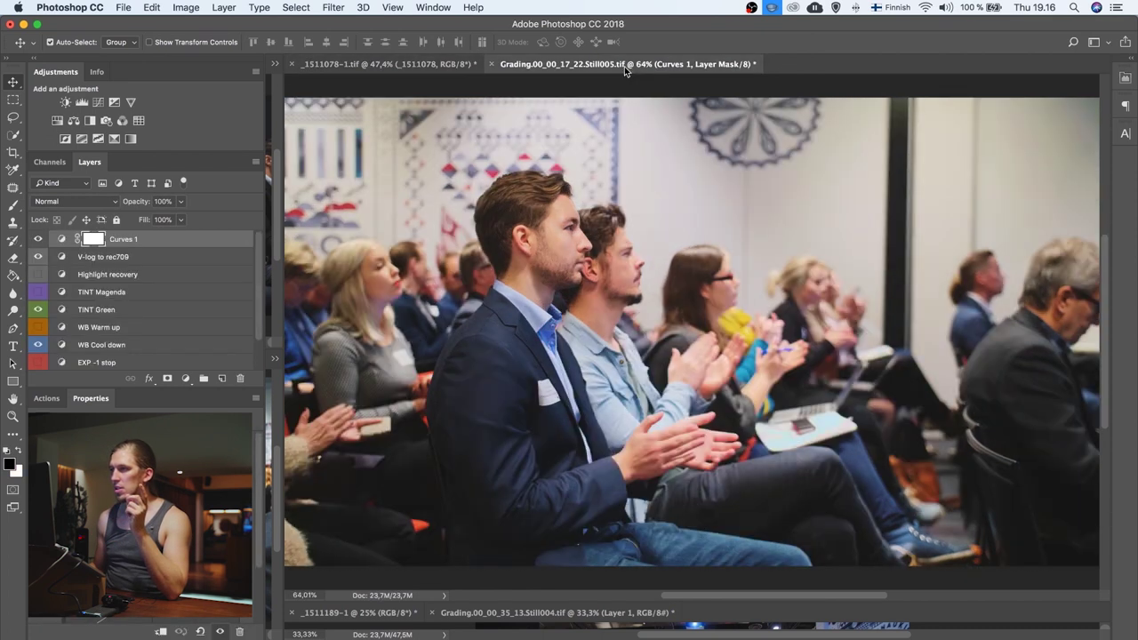
{"action": "left_click", "coordinate": [385, 65]}
{"action": "left_click", "coordinate": [557, 67]}
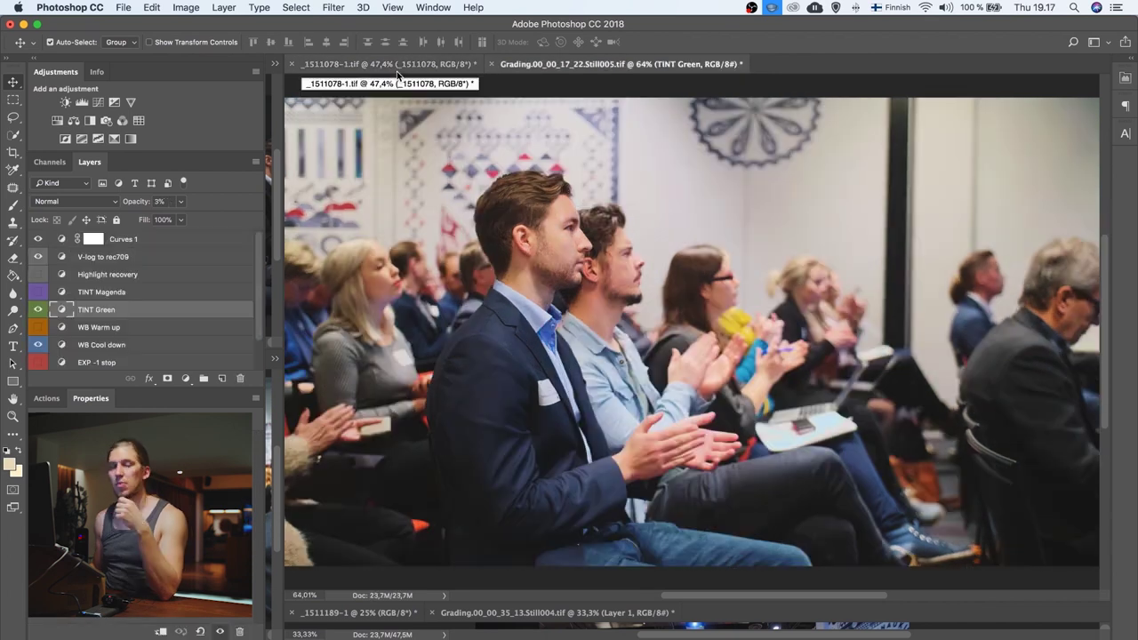
{"action": "left_click", "coordinate": [391, 65]}
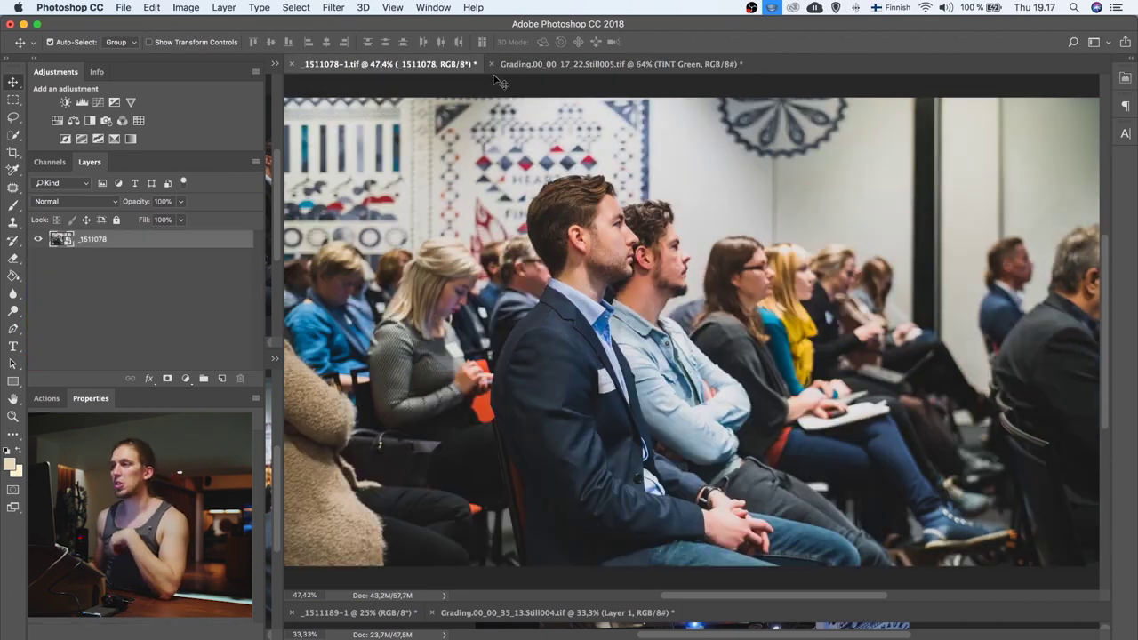
{"action": "left_click", "coordinate": [594, 66]}
{"action": "scroll", "coordinate": [101, 300], "scroll_direction": "down", "scroll_amount": 1}
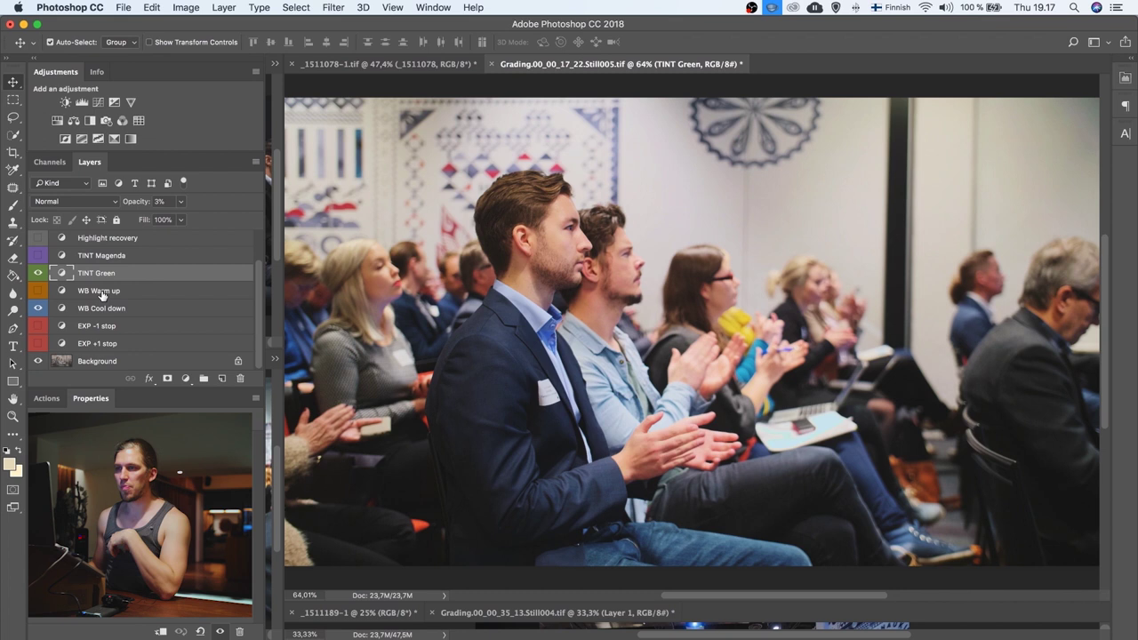
{"action": "scroll", "coordinate": [101, 300], "scroll_direction": "up", "scroll_amount": 2}
{"action": "left_click", "coordinate": [396, 66]}
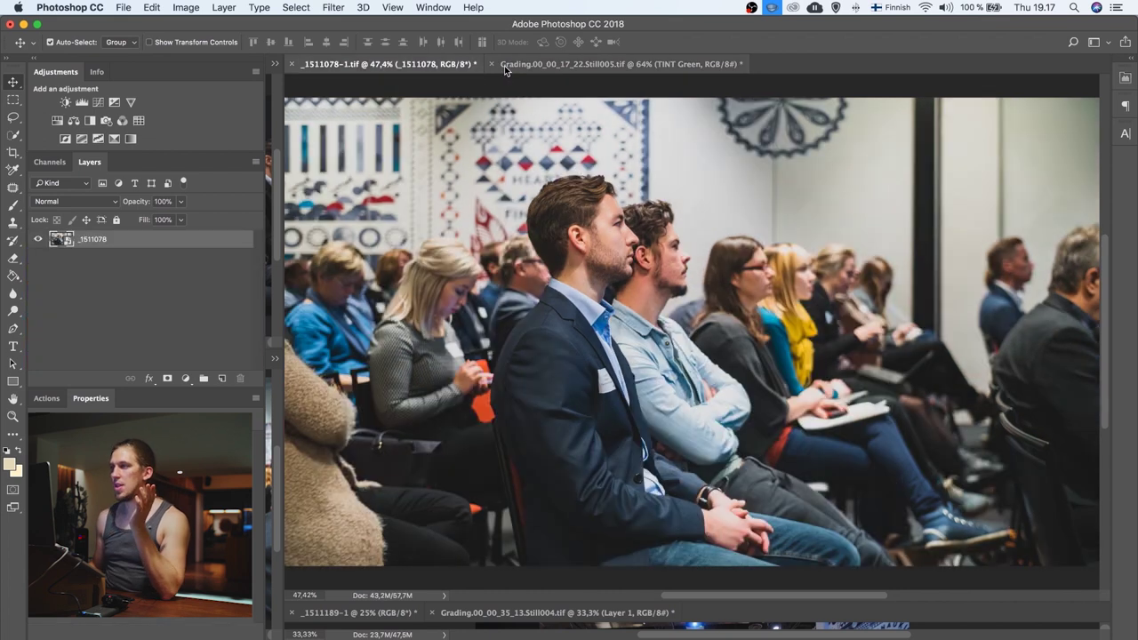
{"action": "scroll", "coordinate": [612, 229], "scroll_direction": "up", "scroll_amount": 5}
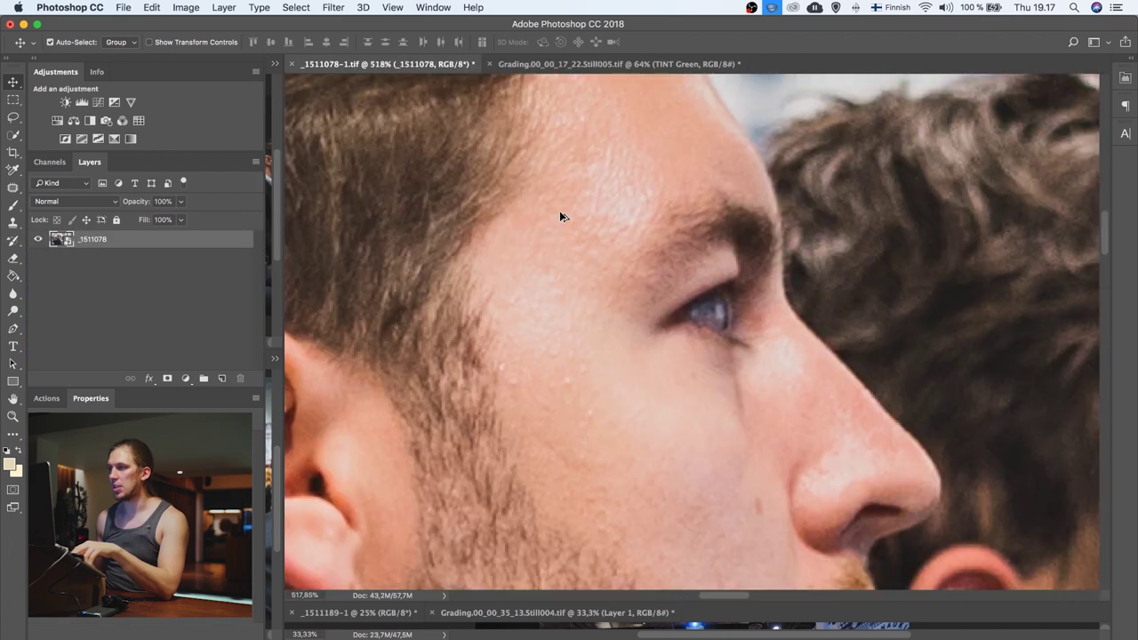
{"action": "scroll", "coordinate": [556, 210], "scroll_direction": "down", "scroll_amount": 3}
{"action": "scroll", "coordinate": [470, 216], "scroll_direction": "up", "scroll_amount": 1}
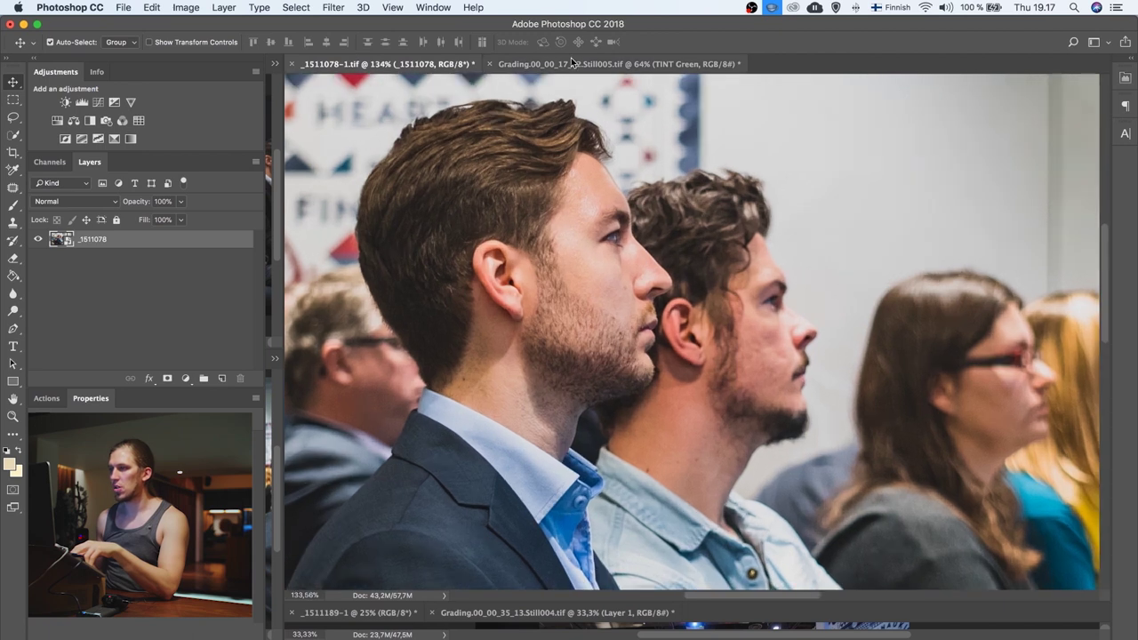
{"action": "key", "text": "ctrl+Tab"}
{"action": "scroll", "coordinate": [504, 224], "scroll_direction": "up", "scroll_amount": 2}
{"action": "scroll", "coordinate": [504, 223], "scroll_direction": "up", "scroll_amount": 3}
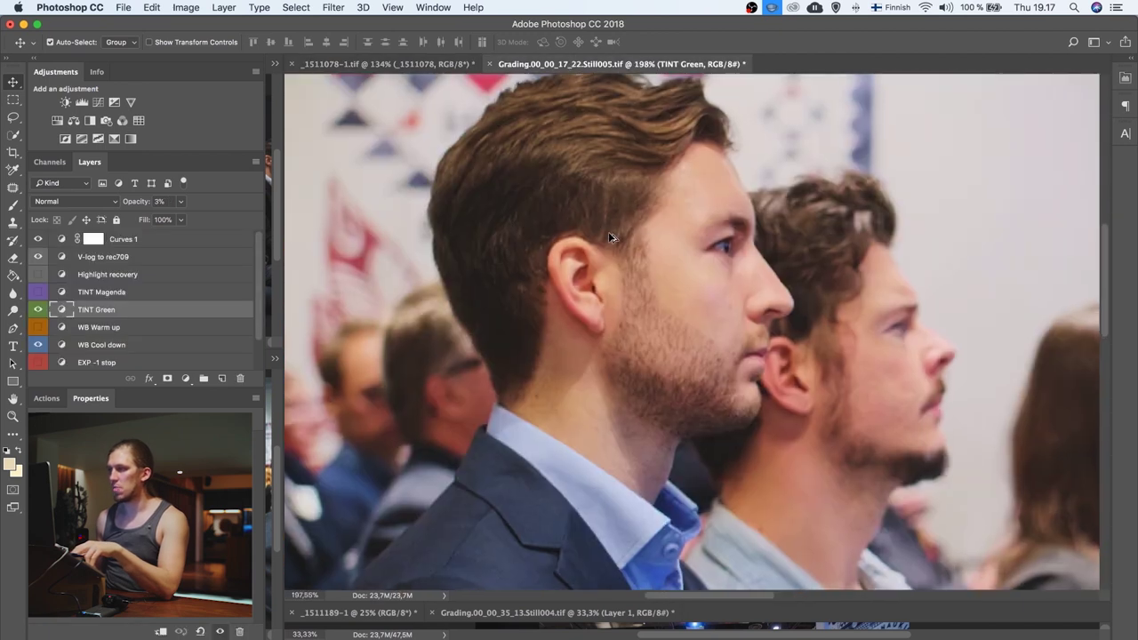
{"action": "key", "text": "ctrl+Tab"}
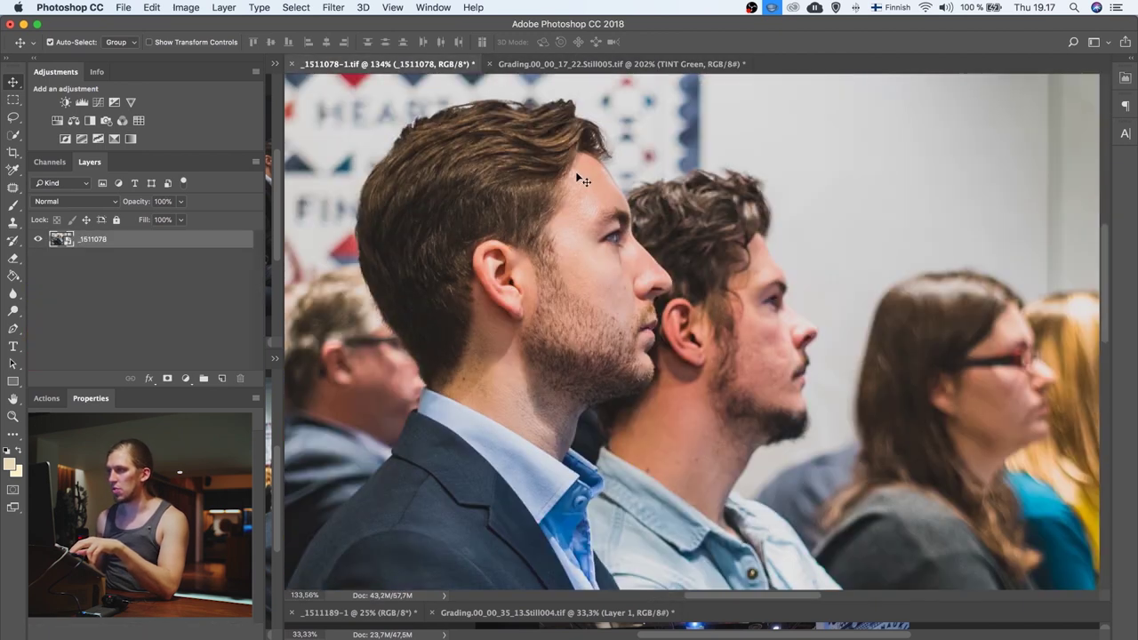
Step: Pan both images to compare the faces, then fit the whole graded frame on screen
{"action": "key", "text": "space"}
{"action": "left_click_drag", "start_coordinate": [525, 250], "coordinate": [544, 256]}
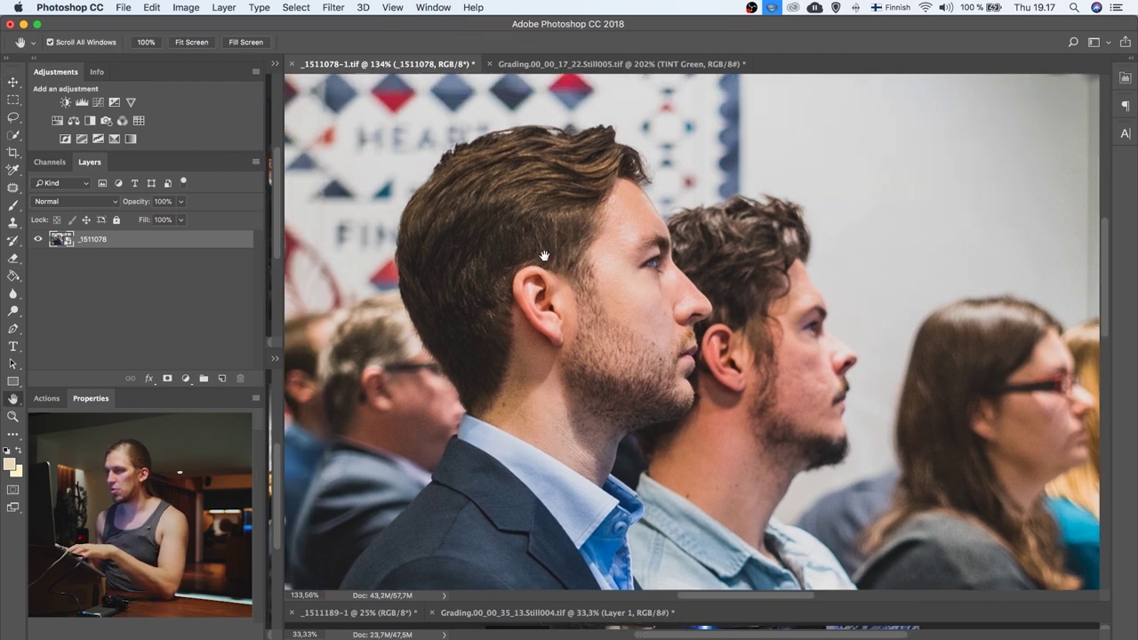
{"action": "left_click", "coordinate": [573, 67]}
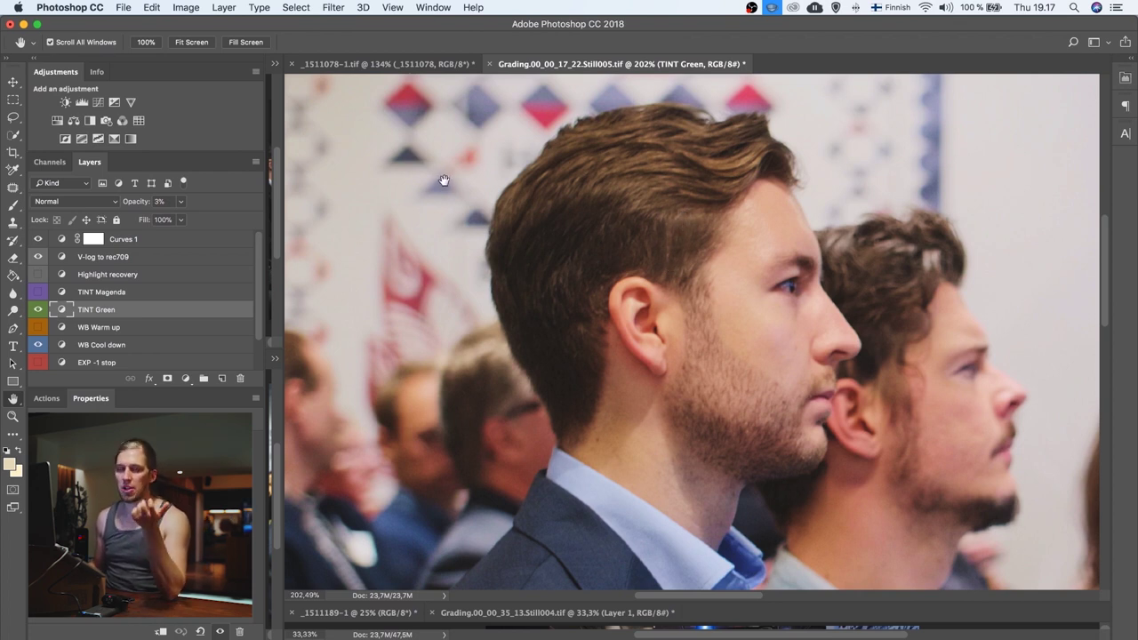
{"action": "key", "text": "ctrl+Tab"}
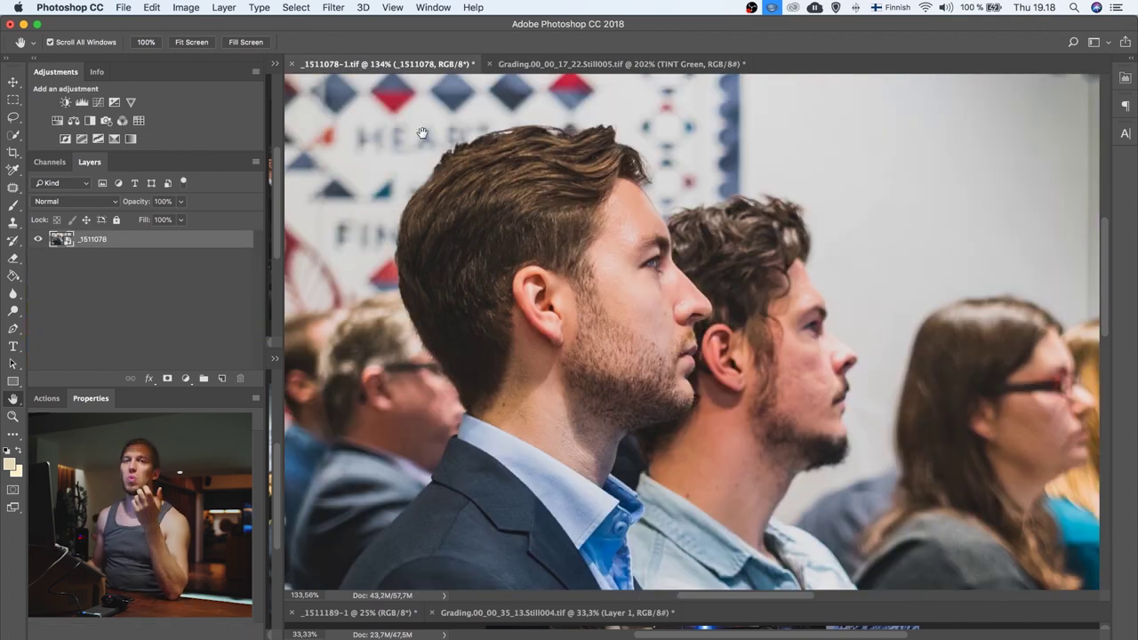
{"action": "left_click", "coordinate": [529, 63]}
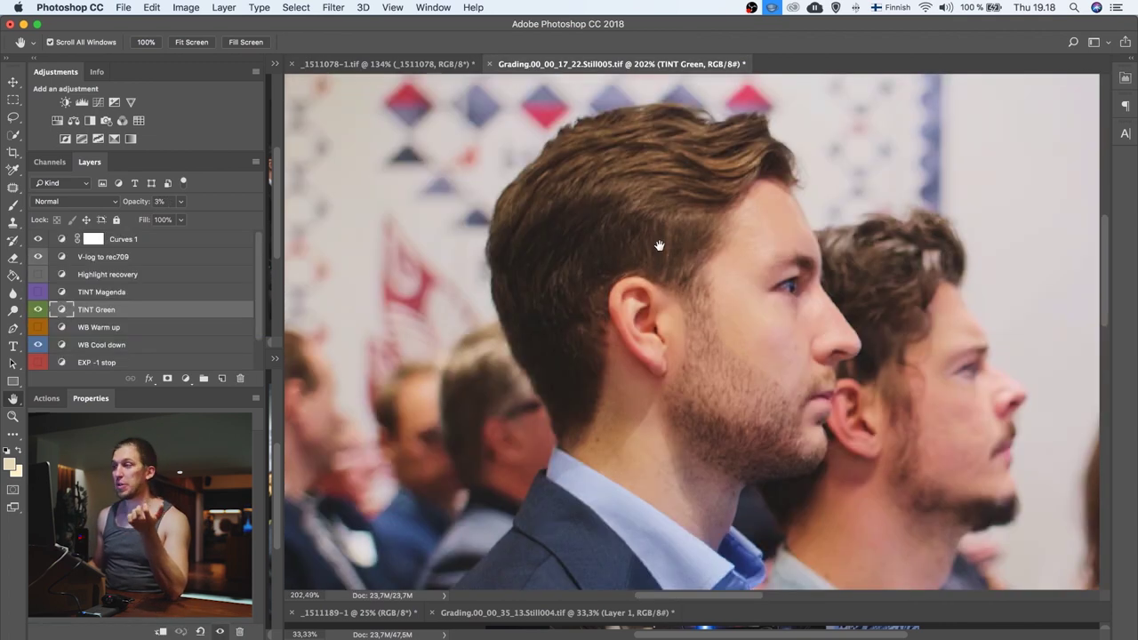
{"action": "left_click_drag", "start_coordinate": [690, 277], "coordinate": [653, 305]}
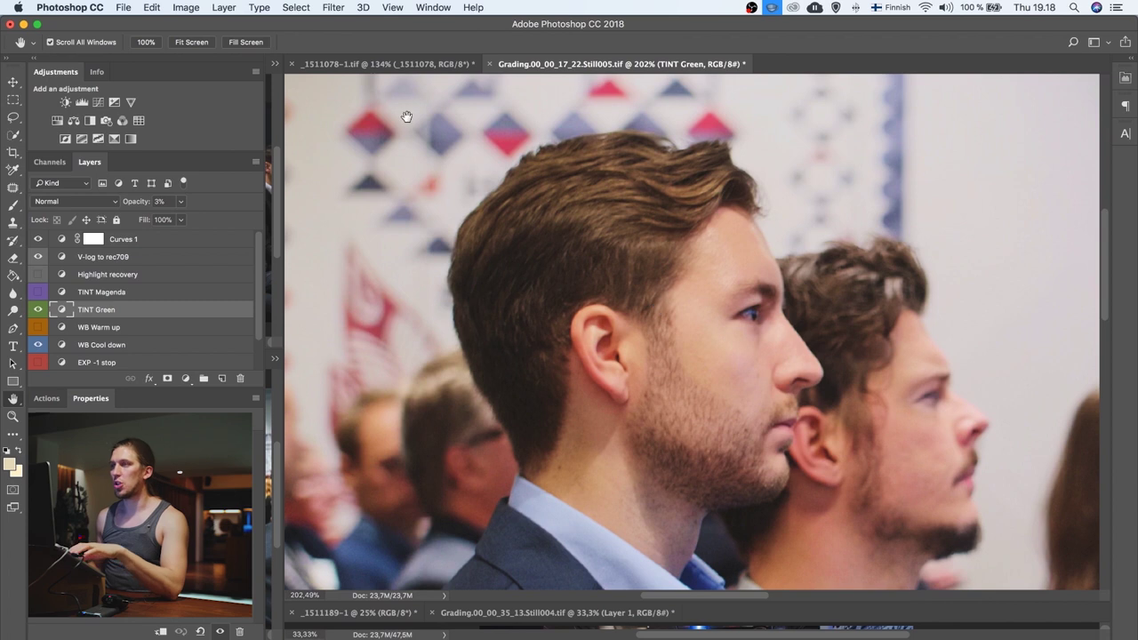
{"action": "left_click", "coordinate": [375, 66]}
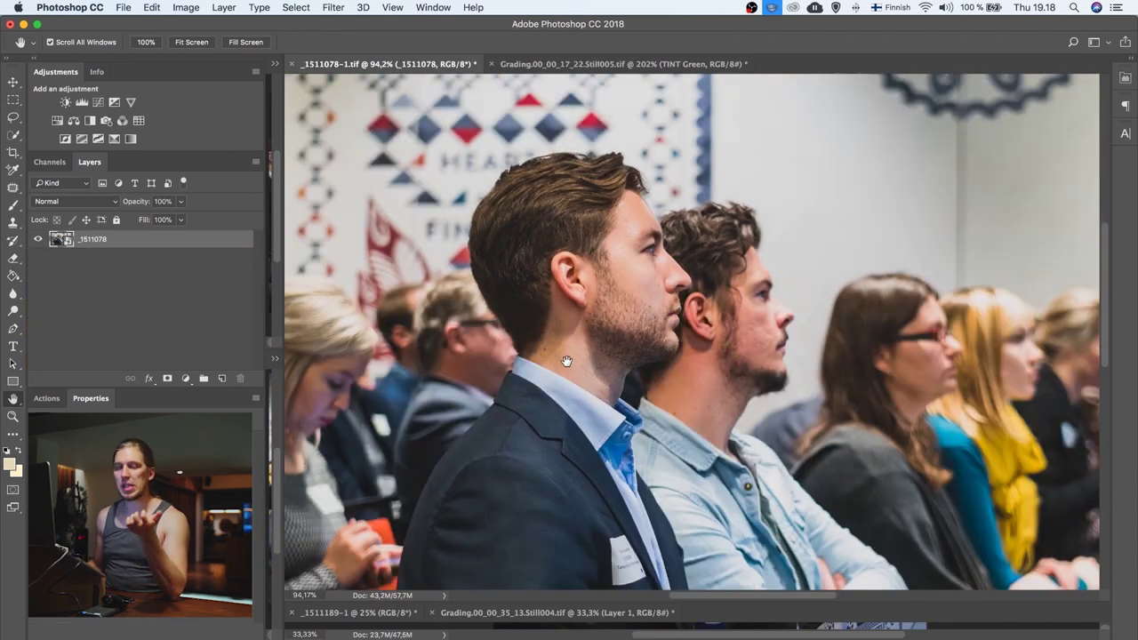
{"action": "scroll", "coordinate": [572, 96], "scroll_direction": "right", "scroll_amount": 5}
{"action": "scroll", "coordinate": [572, 96], "scroll_direction": "down", "scroll_amount": 2}
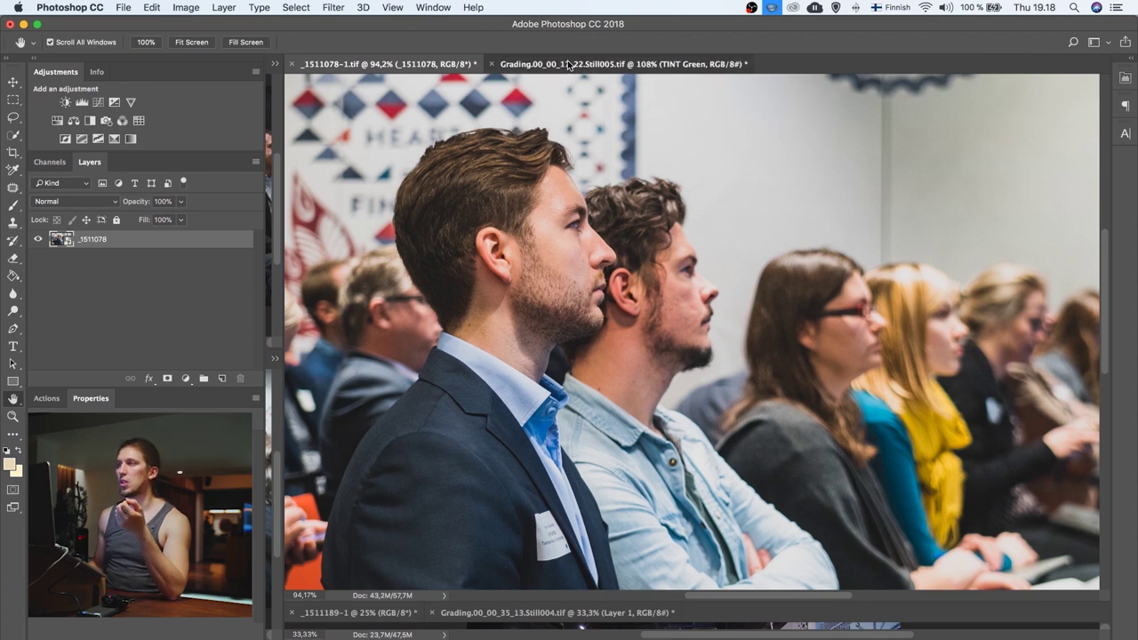
{"action": "left_click", "coordinate": [569, 65]}
{"action": "left_click", "coordinate": [373, 64]}
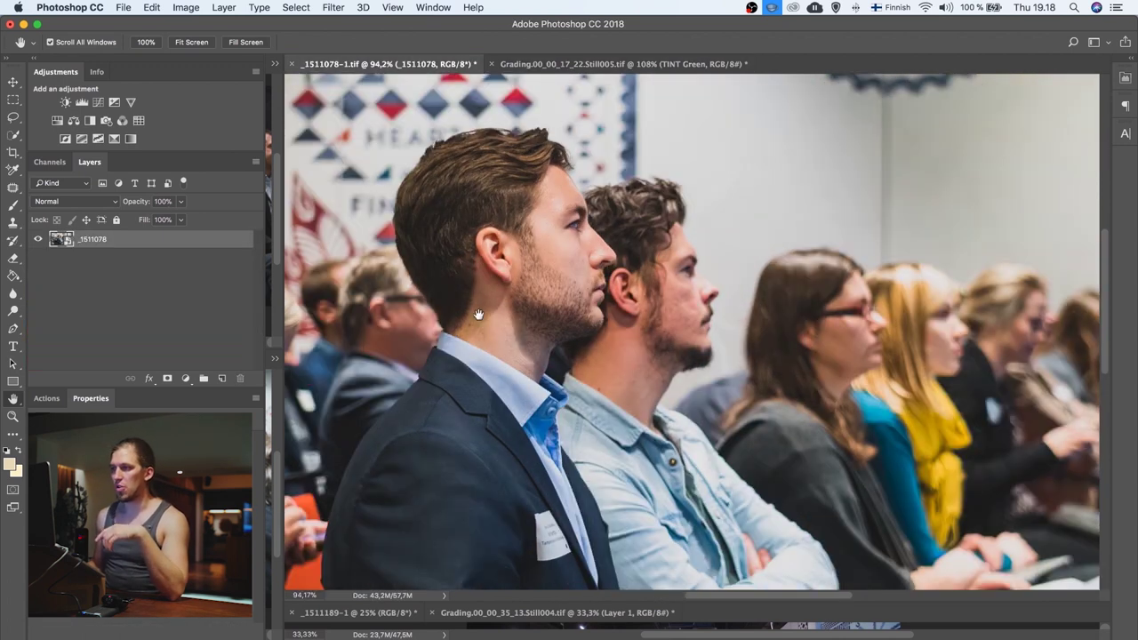
{"action": "left_click", "coordinate": [569, 64]}
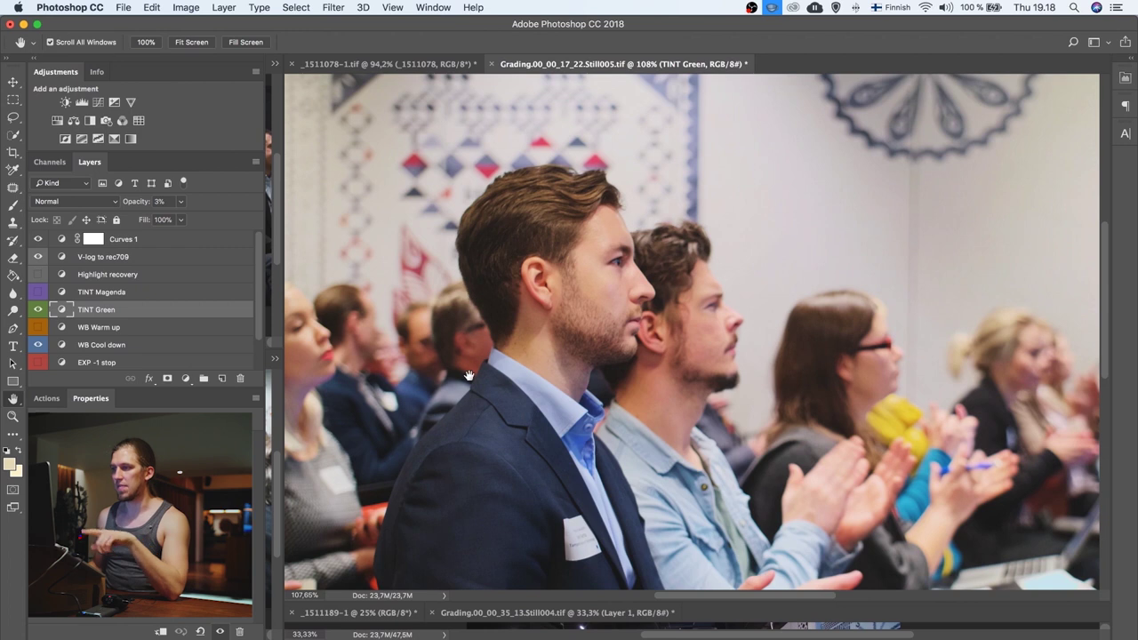
{"action": "key", "text": "super+0"}
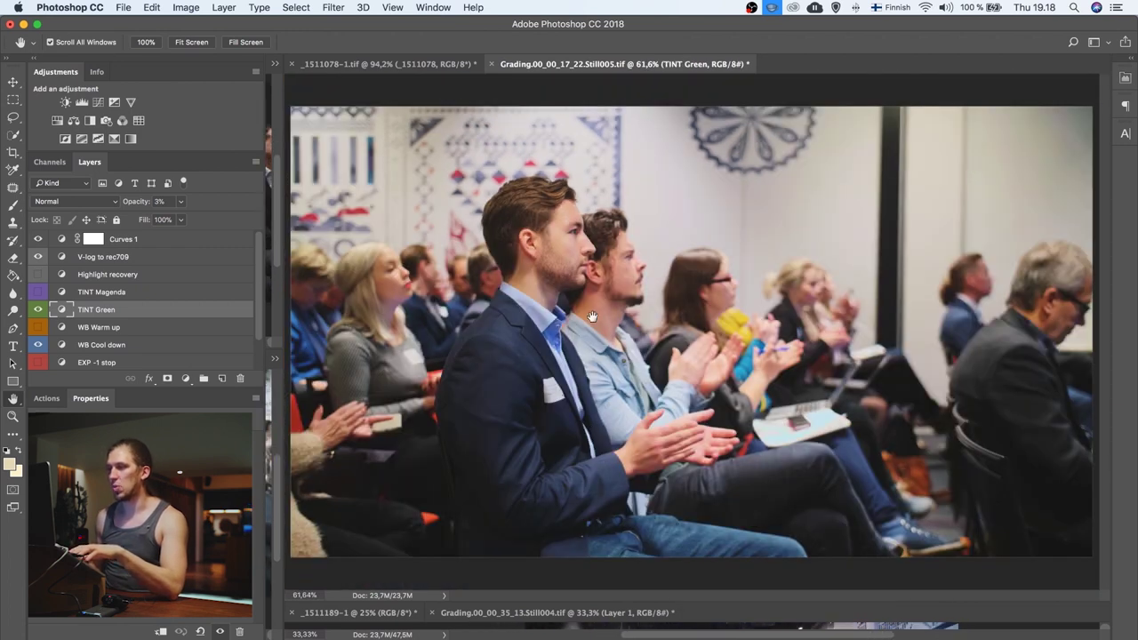
Step: From the top Curves 1 layer, stamp all visible layers into a new merged Layer 1
{"action": "key", "text": "alt+period"}
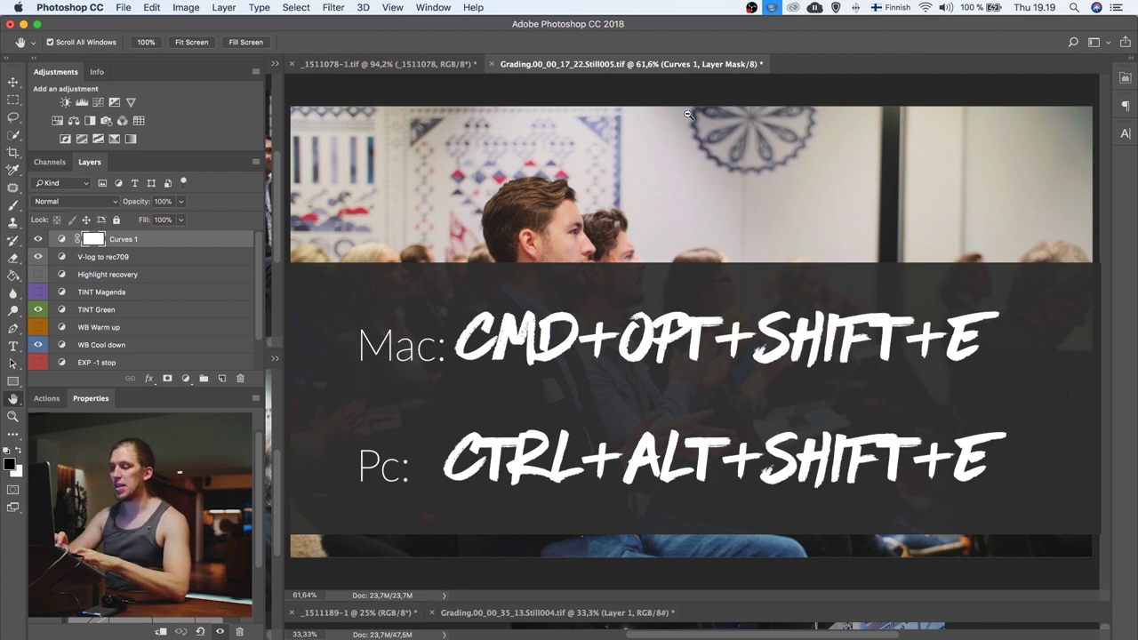
{"action": "key", "text": "super+alt+shift+e"}
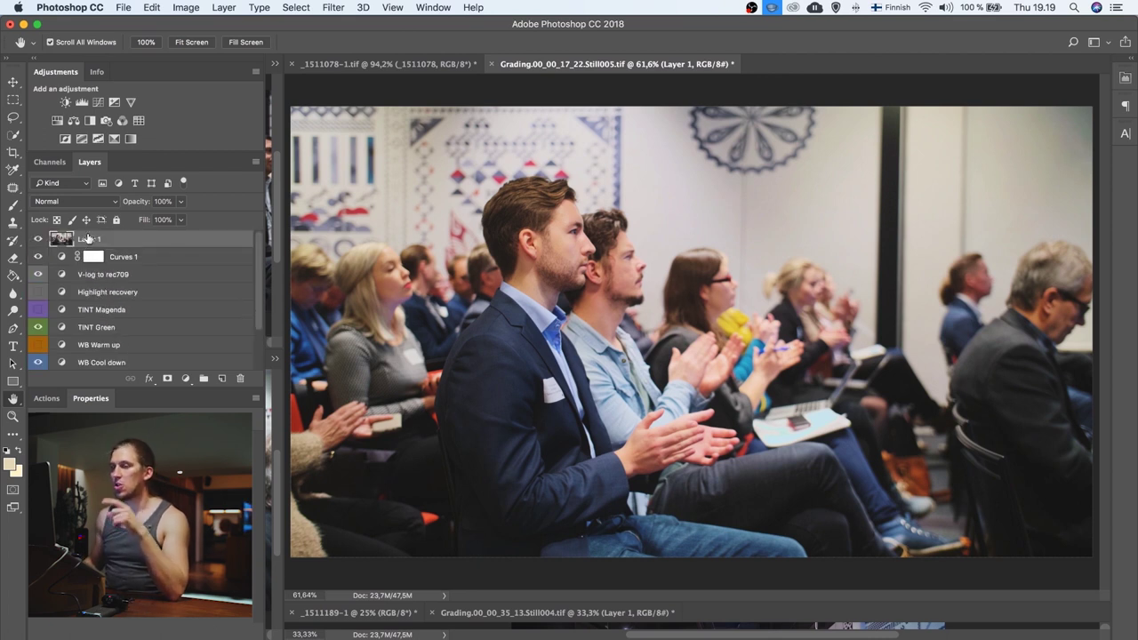
{"action": "left_click", "coordinate": [331, 8]}
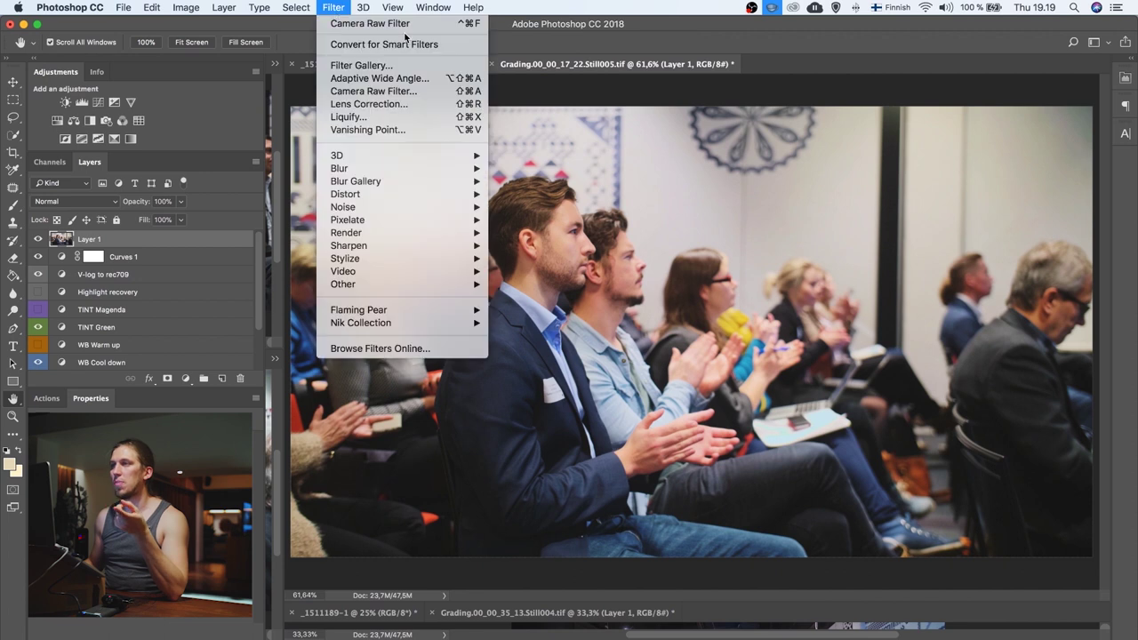
Step: In Camera Raw, set sharpening Amount 56, Masking 83 and Luminance noise reduction 9
{"action": "left_click", "coordinate": [410, 93]}
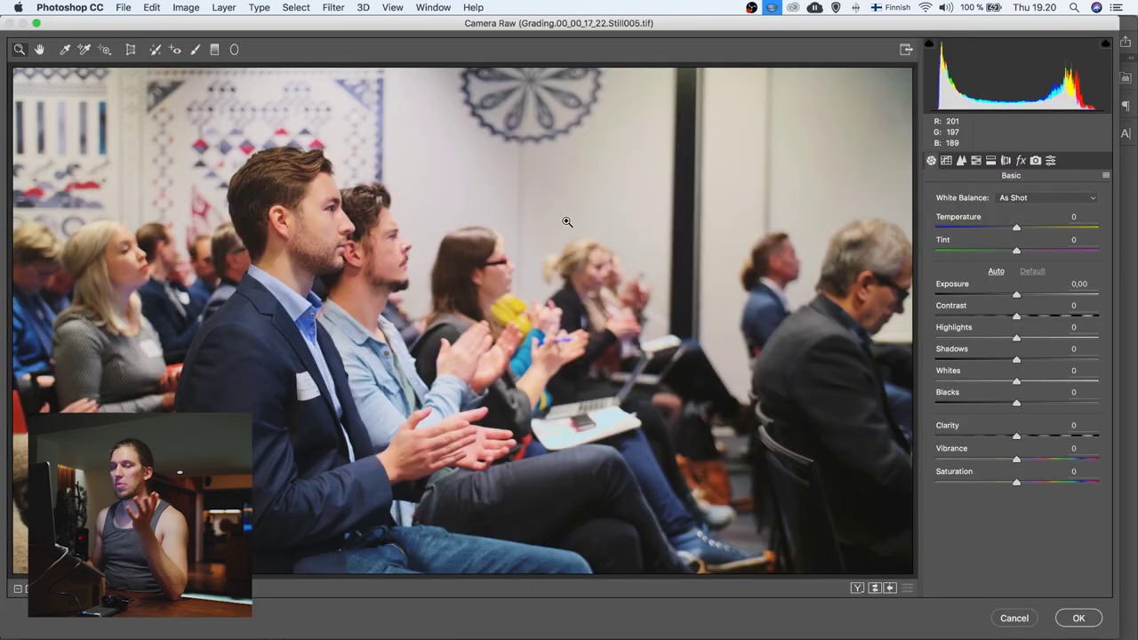
{"action": "left_click_drag", "start_coordinate": [289, 187], "coordinate": [368, 249]}
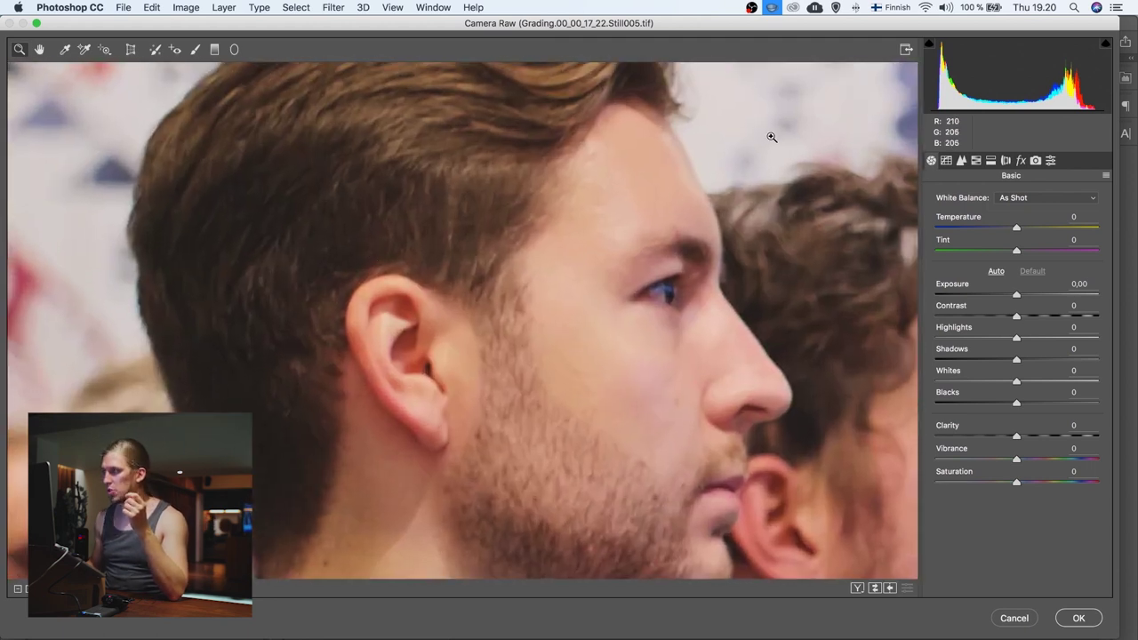
{"action": "left_click", "coordinate": [962, 164]}
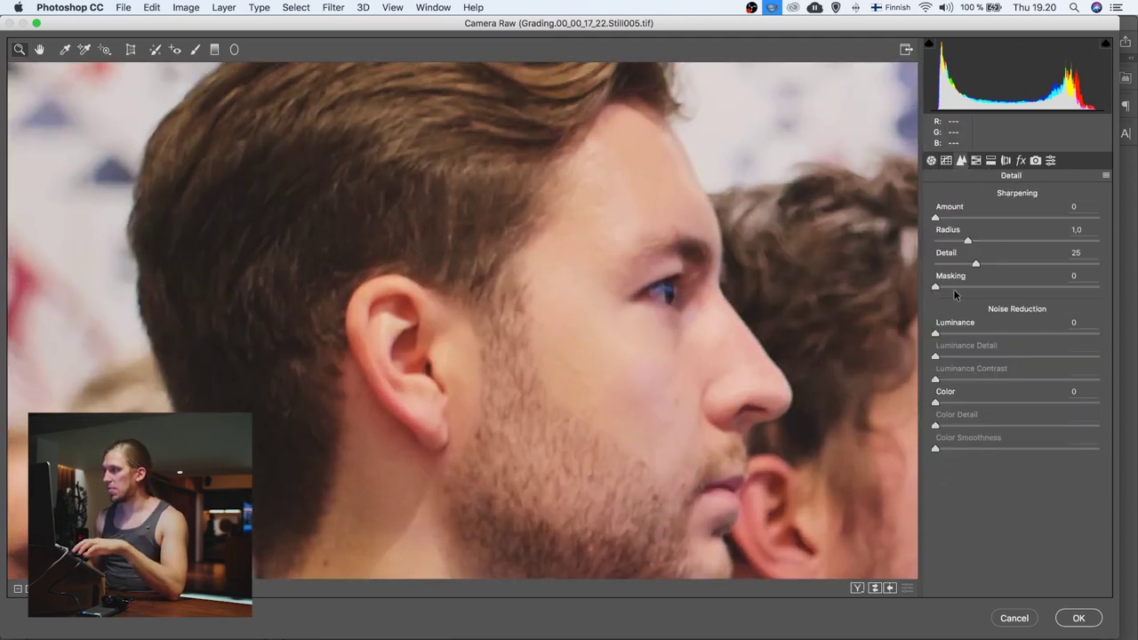
{"action": "left_click_drag", "start_coordinate": [934, 289], "coordinate": [1069, 297]}
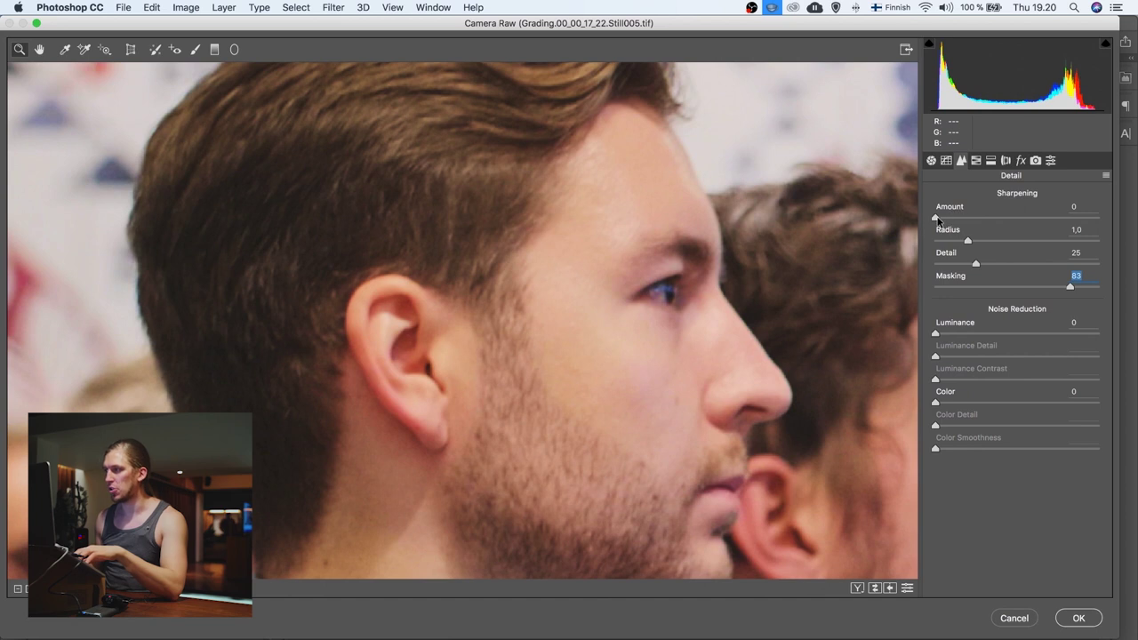
{"action": "left_click", "coordinate": [998, 223]}
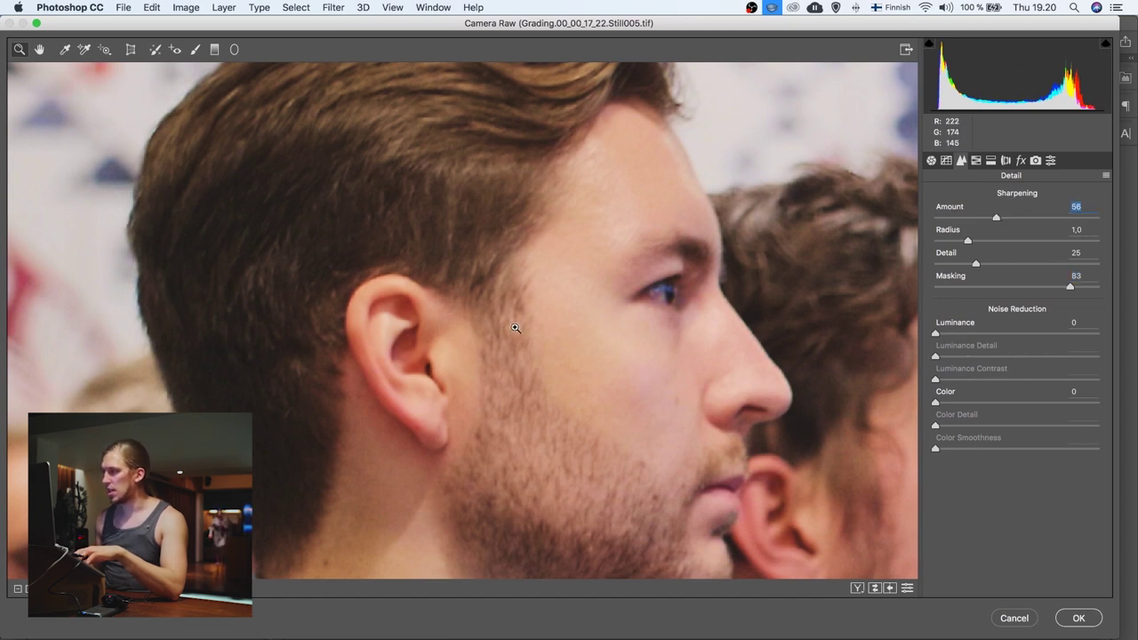
{"action": "left_click", "coordinate": [957, 334]}
{"action": "left_click_drag", "start_coordinate": [958, 336], "coordinate": [950, 336]}
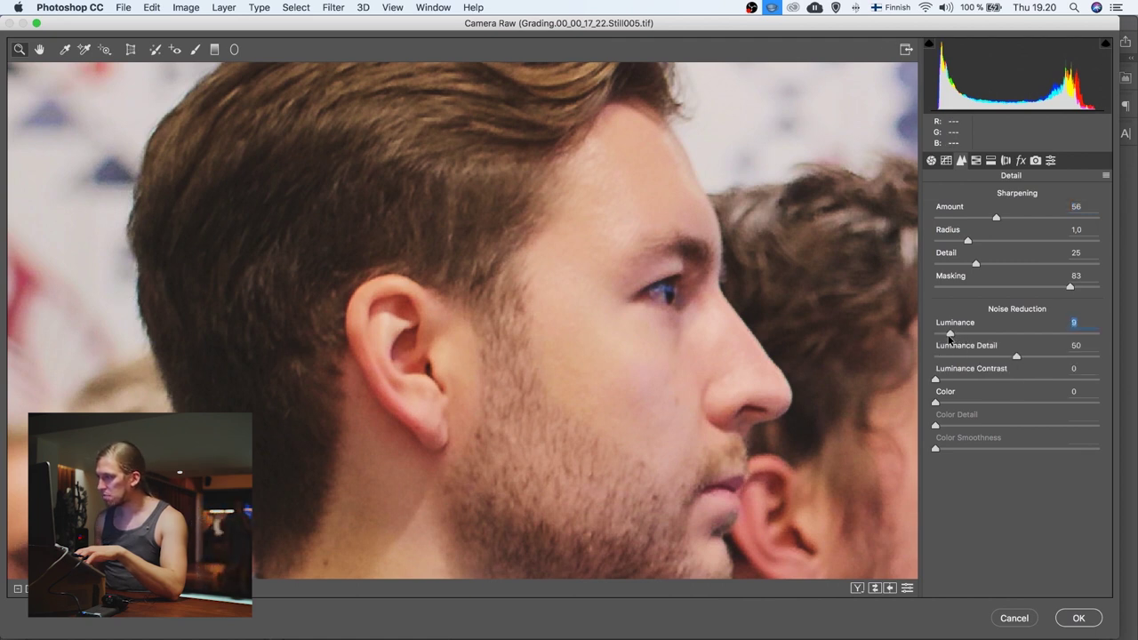
Step: Fit the preview to the window and raise Clarity to +33 in Basic
{"action": "right_click", "coordinate": [579, 336]}
{"action": "left_click", "coordinate": [594, 519]}
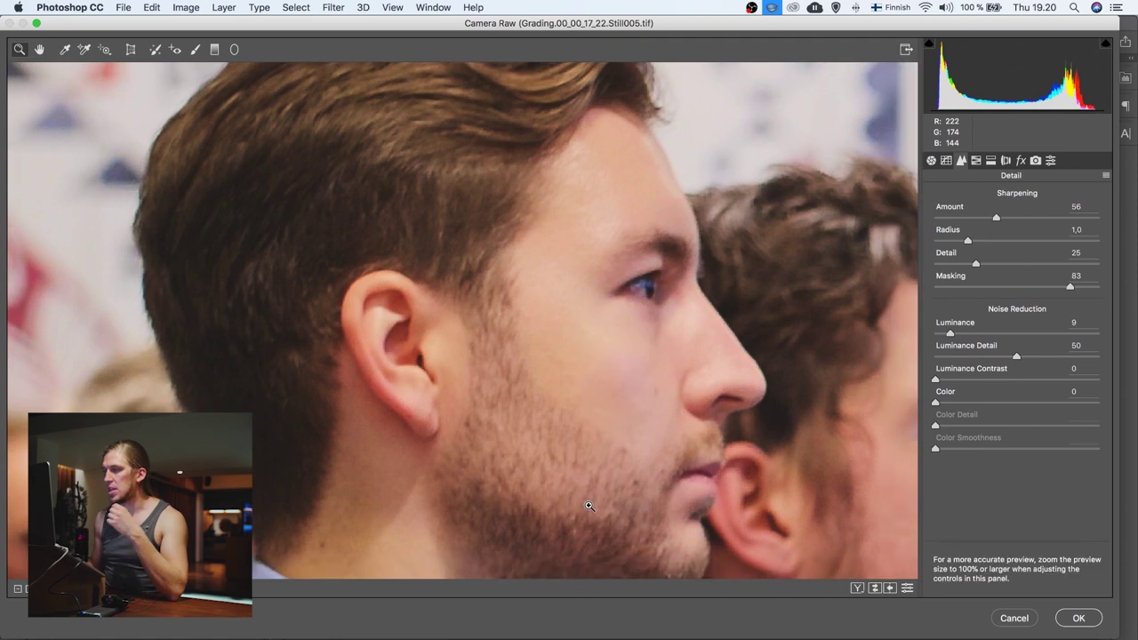
{"action": "left_click", "coordinate": [930, 160]}
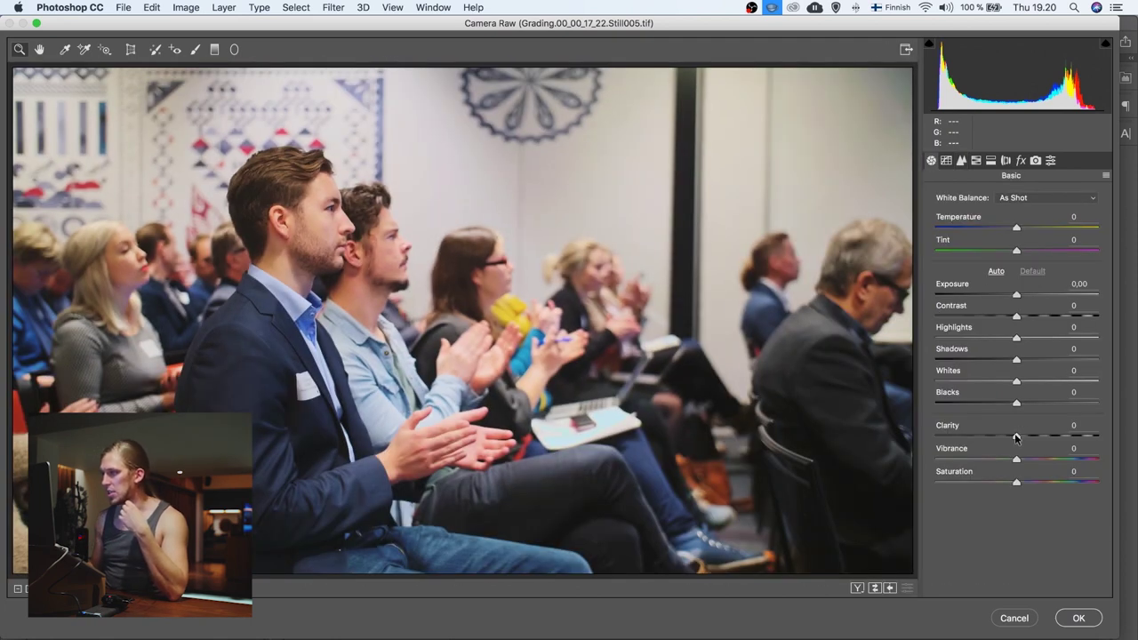
{"action": "left_click_drag", "start_coordinate": [1016, 437], "coordinate": [1043, 441]}
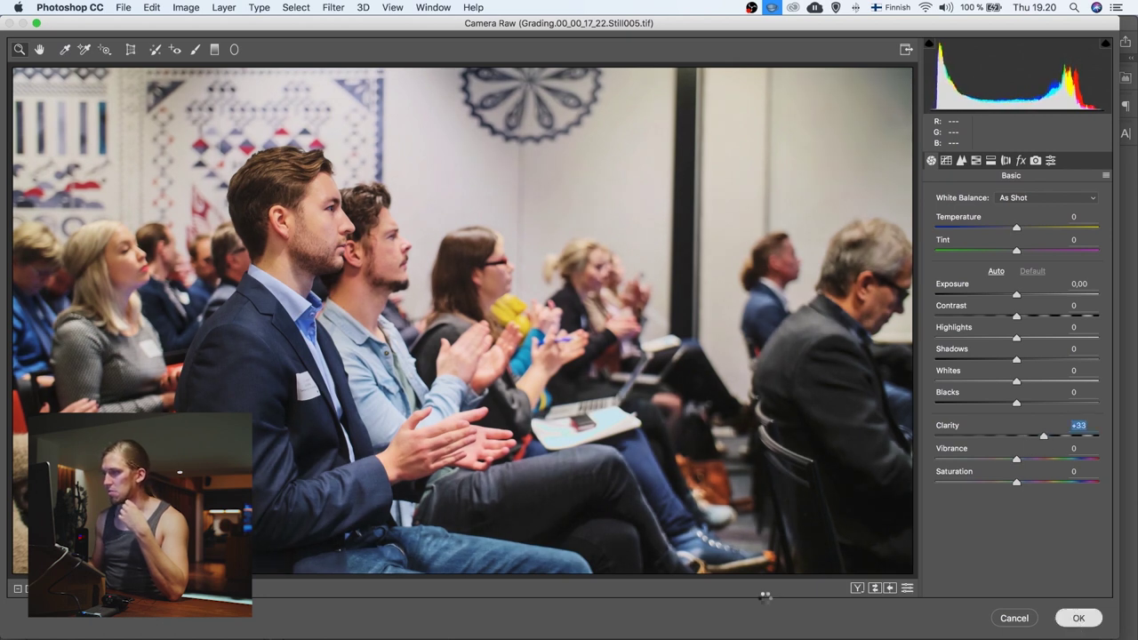
Step: Apply the Camera Raw filter, check it against the raw event photo, and fit the graded frame
{"action": "key", "text": "Return"}
{"action": "key", "text": "ctrl+Tab"}
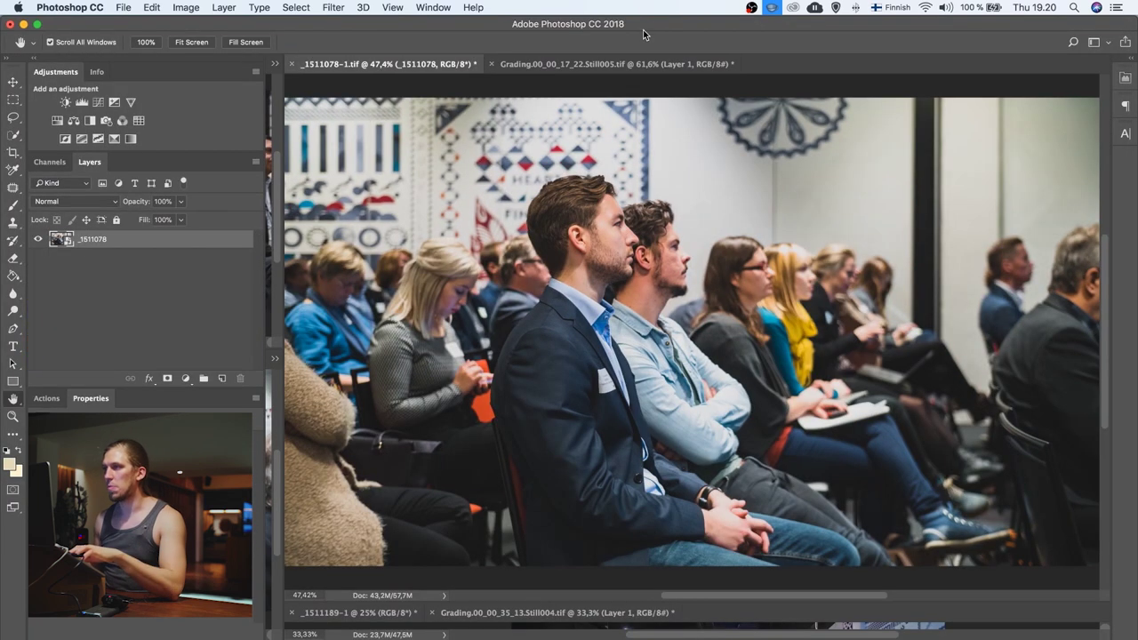
{"action": "left_click", "coordinate": [640, 64]}
{"action": "key", "text": "super+0"}
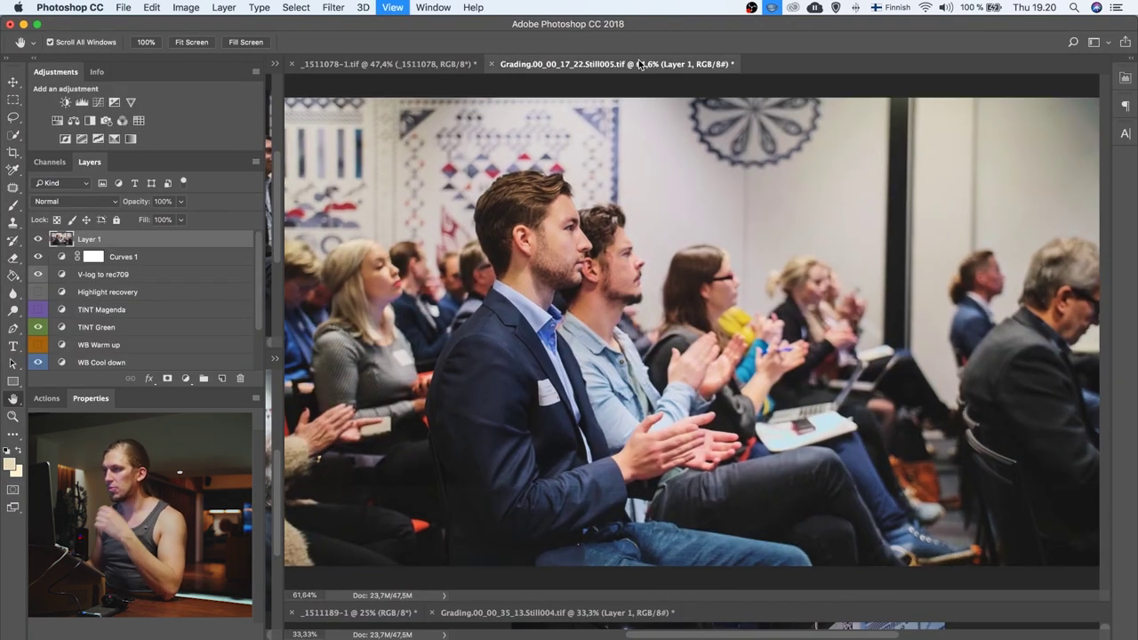
Step: Toggle Layer 1 off and on to compare with and without the Camera Raw sharpening
{"action": "left_click", "coordinate": [38, 239]}
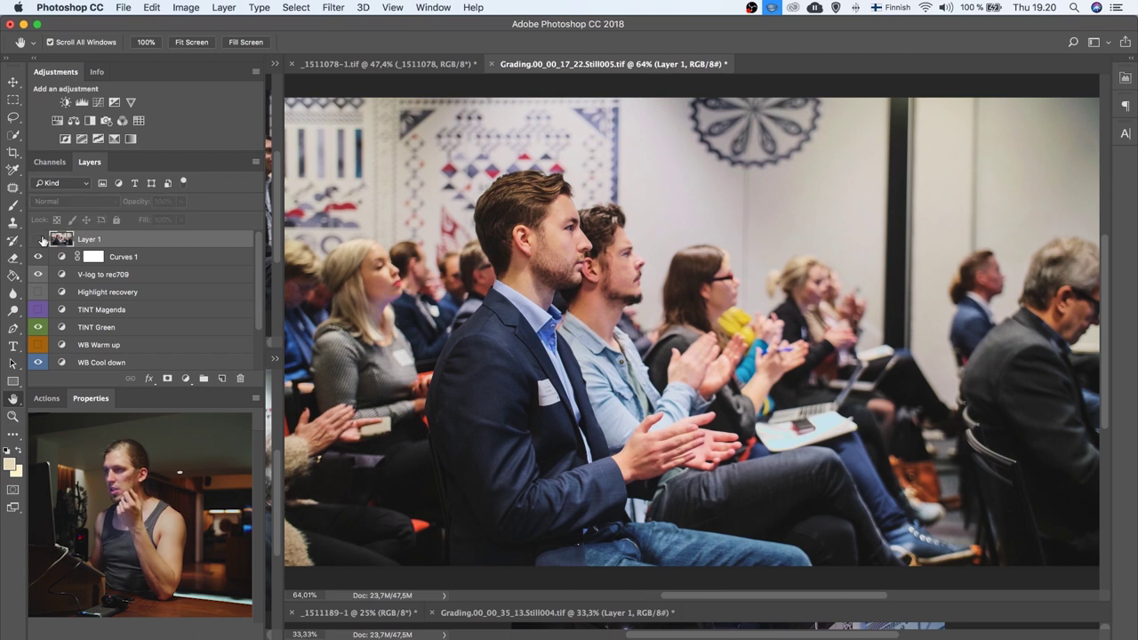
{"action": "left_click", "coordinate": [37, 239]}
{"action": "left_click", "coordinate": [38, 239]}
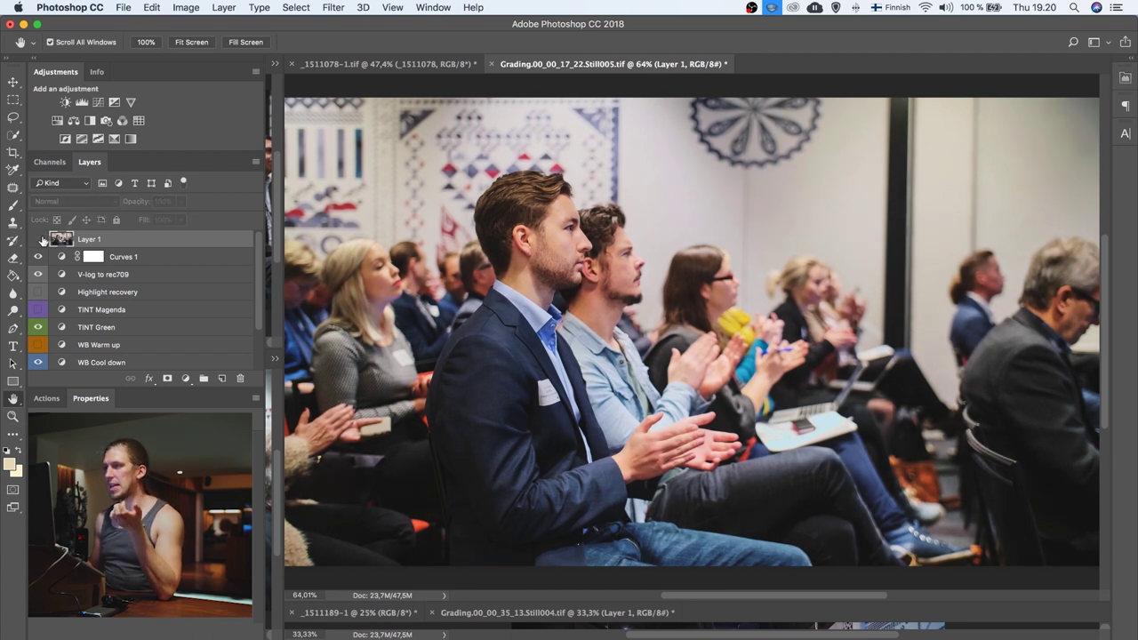
{"action": "left_click", "coordinate": [37, 239]}
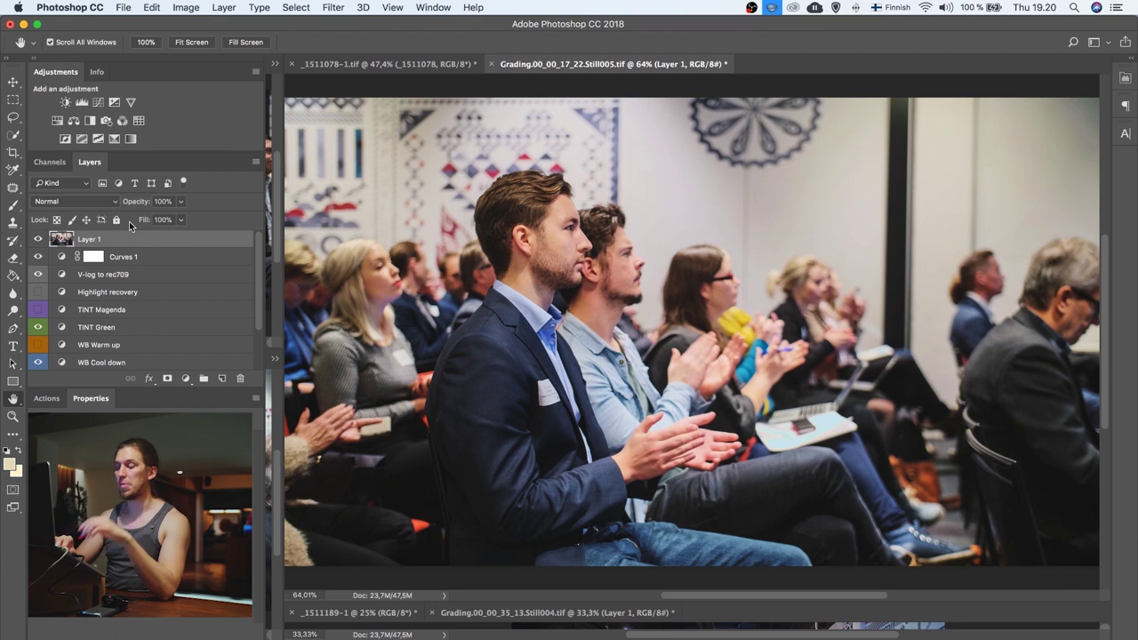
Step: Hide Layer 1, stamp visible layers from Curves 1 into Layer 2, and move it above Layer 1
{"action": "left_click", "coordinate": [37, 239]}
{"action": "left_click", "coordinate": [134, 257]}
{"action": "key", "text": "super+alt+shift+e"}
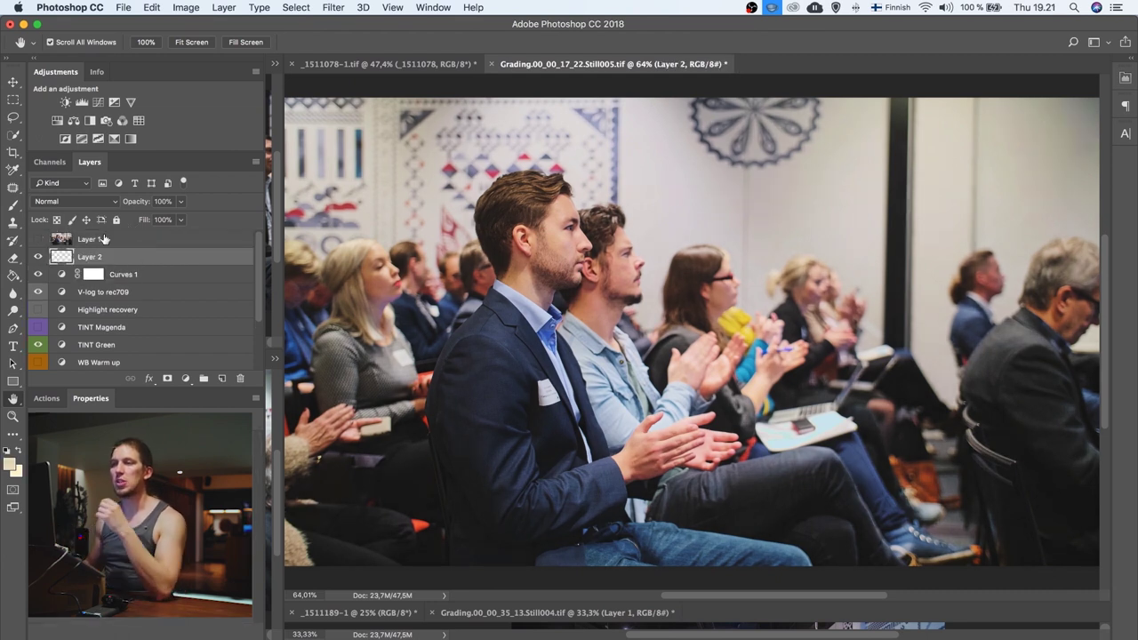
{"action": "left_click_drag", "start_coordinate": [89, 260], "coordinate": [89, 242]}
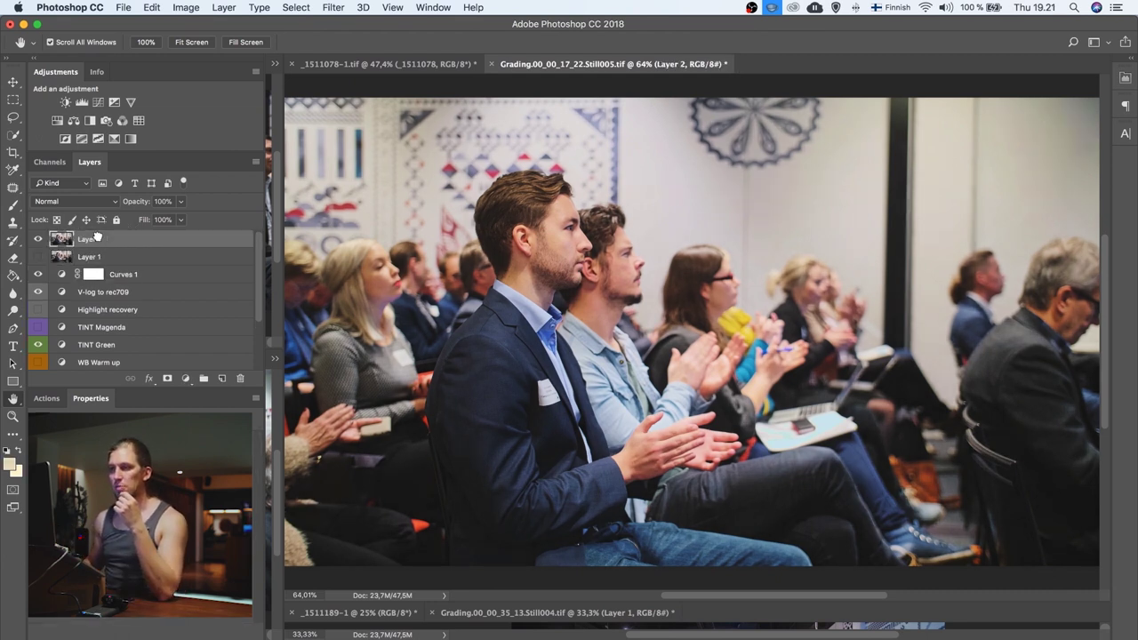
Step: Apply Unsharp Mask to Layer 2 at Amount 30%, Radius 40 pixels, Threshold 0
{"action": "left_click", "coordinate": [328, 11]}
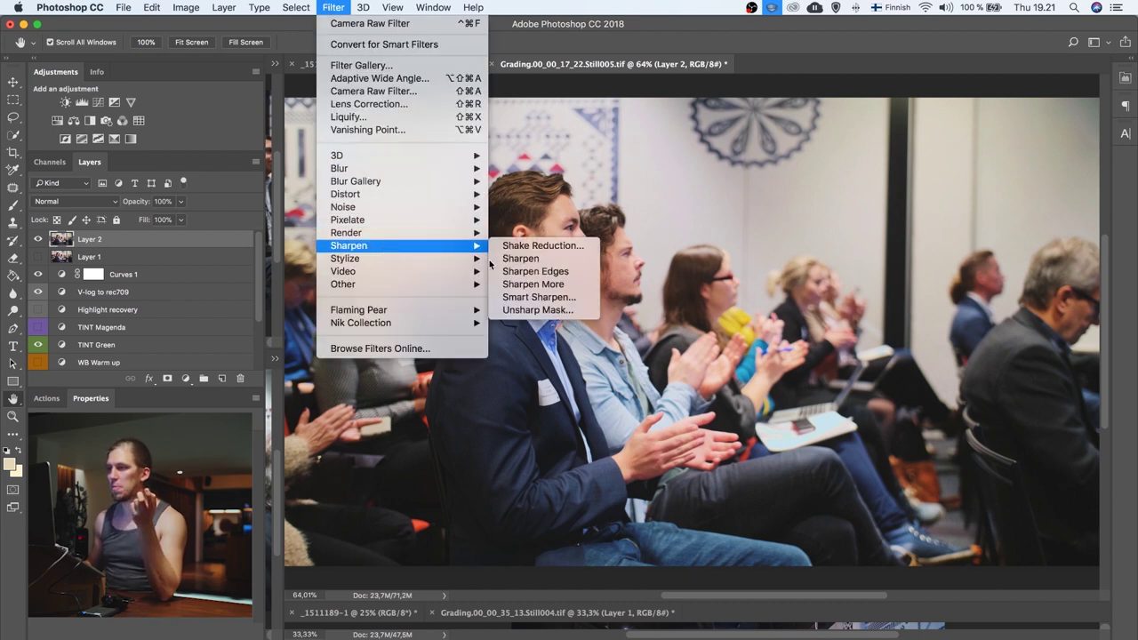
{"action": "left_click", "coordinate": [533, 312]}
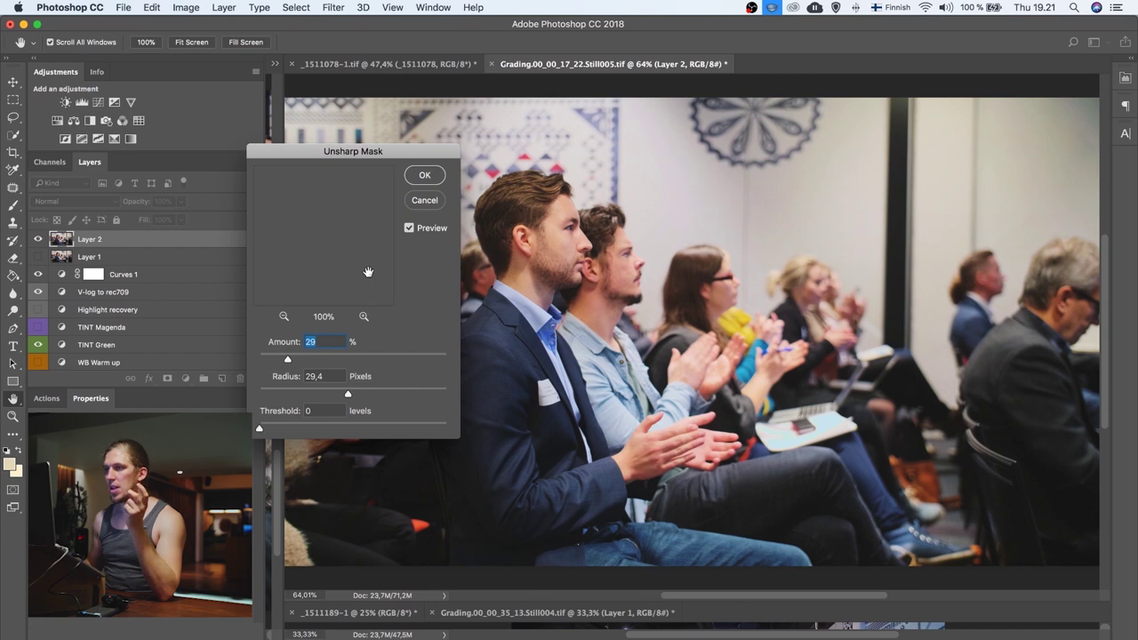
{"action": "left_click", "coordinate": [318, 376]}
{"action": "double_click", "coordinate": [322, 376]}
{"action": "type", "text": "1"}
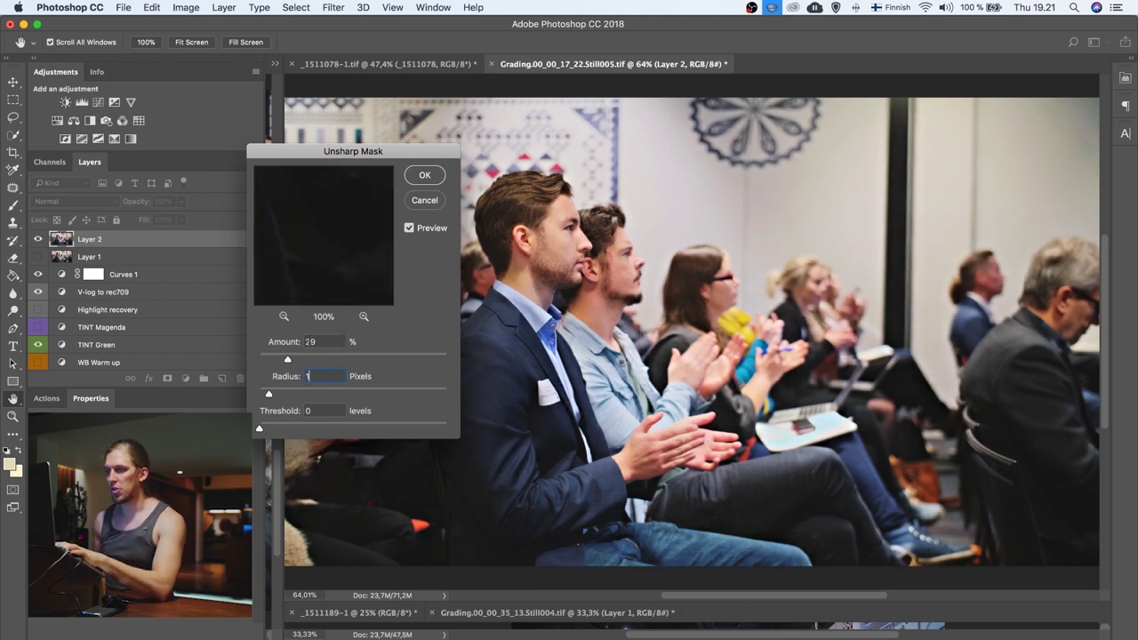
{"action": "type", "text": "50"}
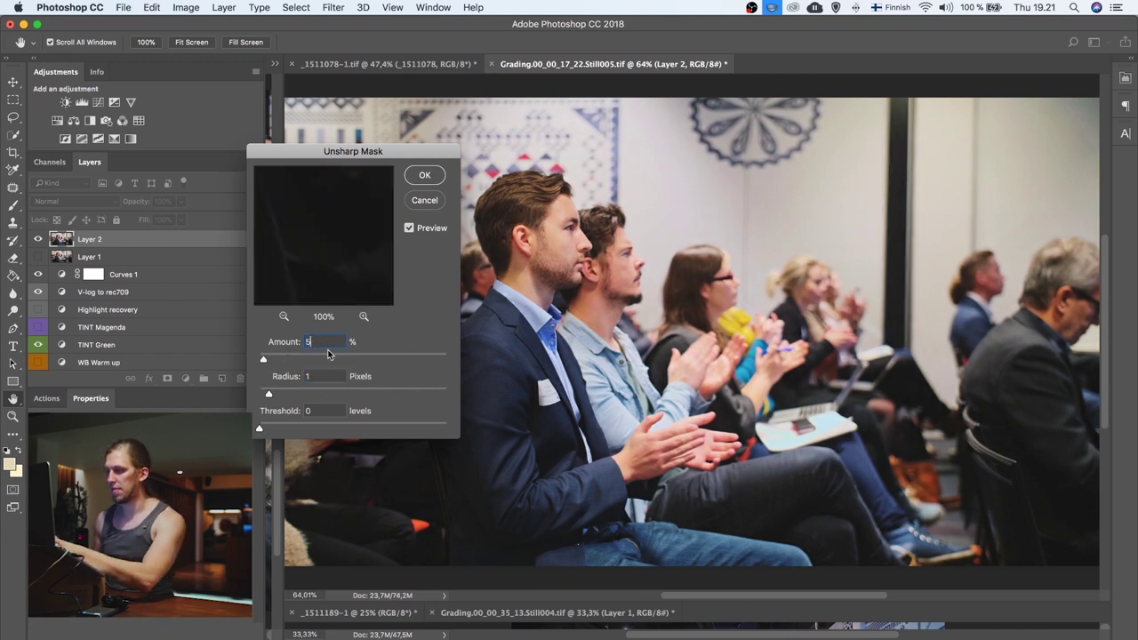
{"action": "double_click", "coordinate": [340, 341]}
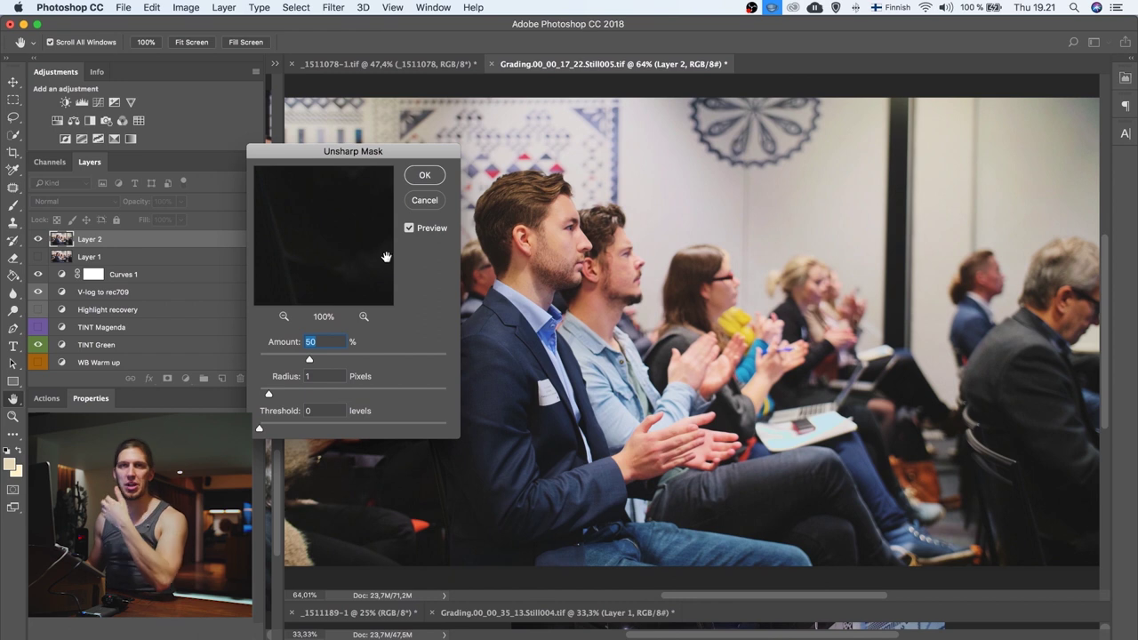
{"action": "double_click", "coordinate": [330, 377]}
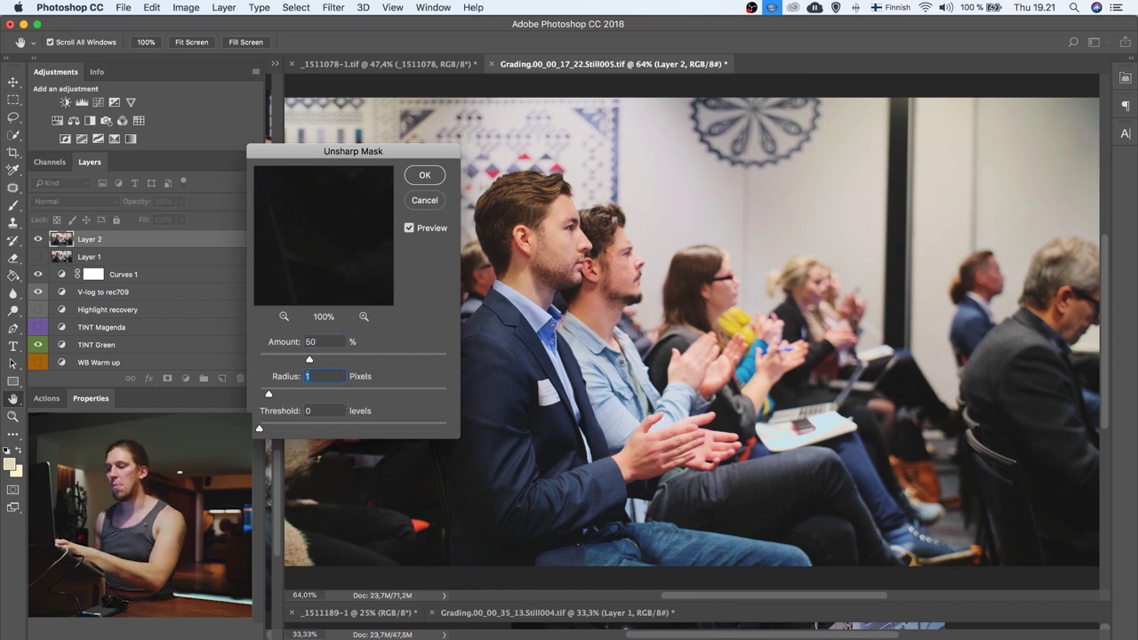
{"action": "type", "text": "40"}
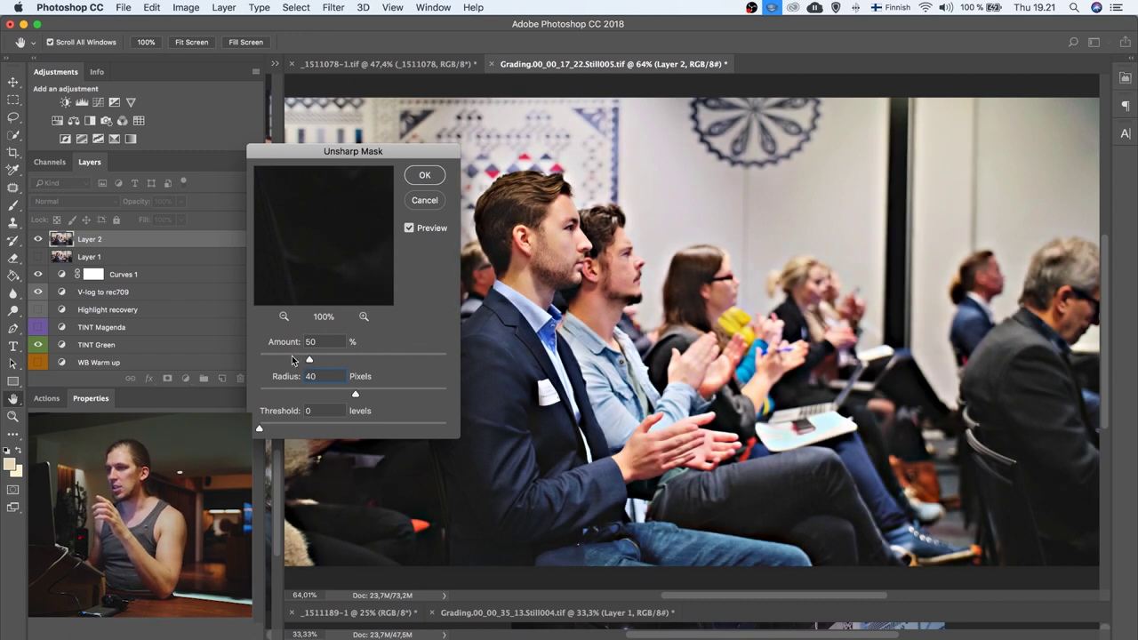
{"action": "left_click_drag", "start_coordinate": [289, 356], "coordinate": [288, 358]}
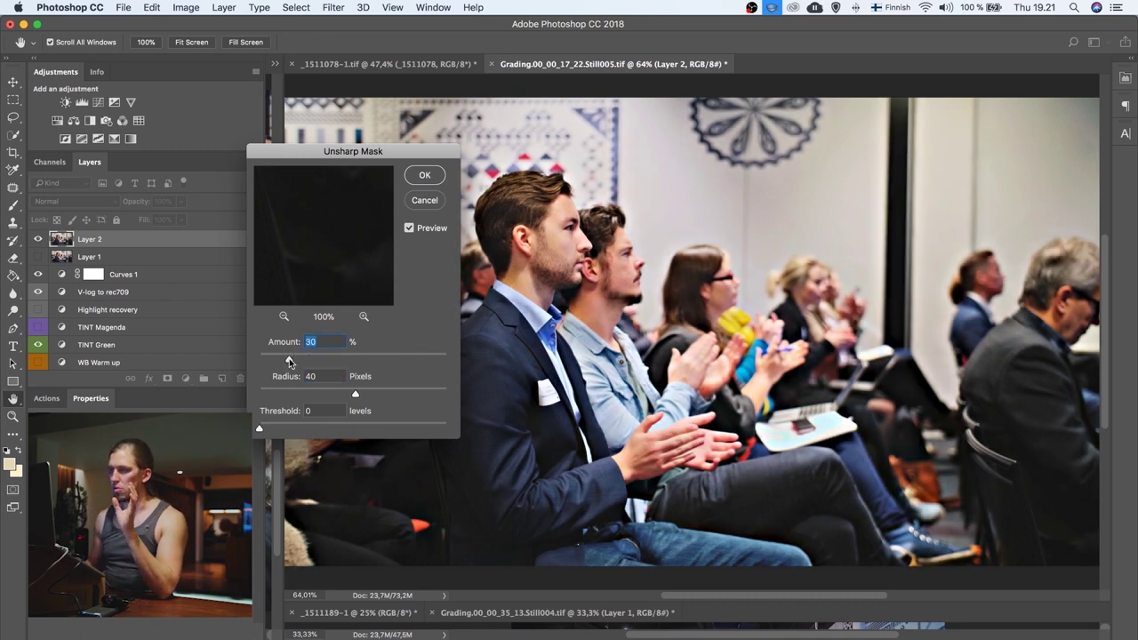
{"action": "left_click", "coordinate": [423, 176]}
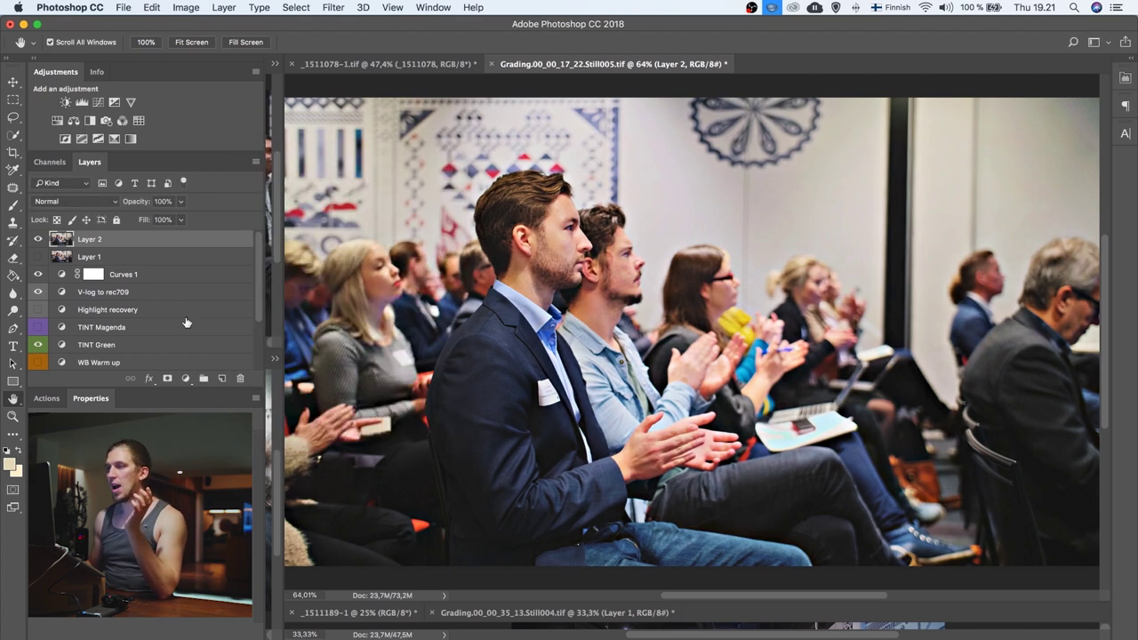
Step: Toggle Layer 2's visibility and zoom in on the man's head to inspect the sharpening
{"action": "left_click", "coordinate": [39, 242]}
{"action": "left_click", "coordinate": [39, 242]}
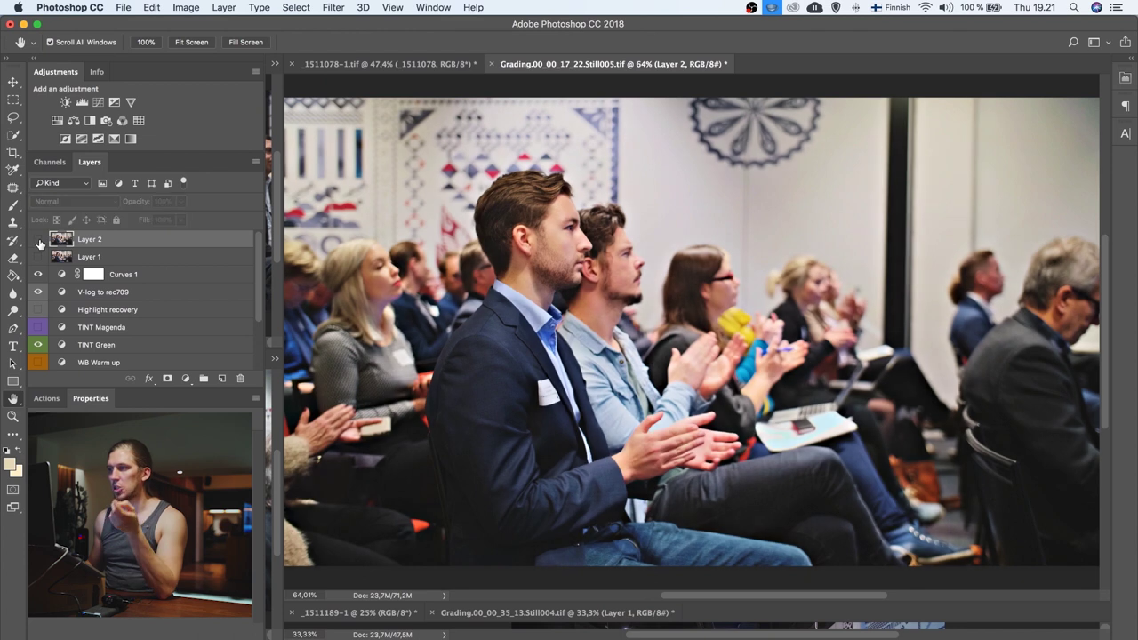
{"action": "left_click", "coordinate": [39, 243]}
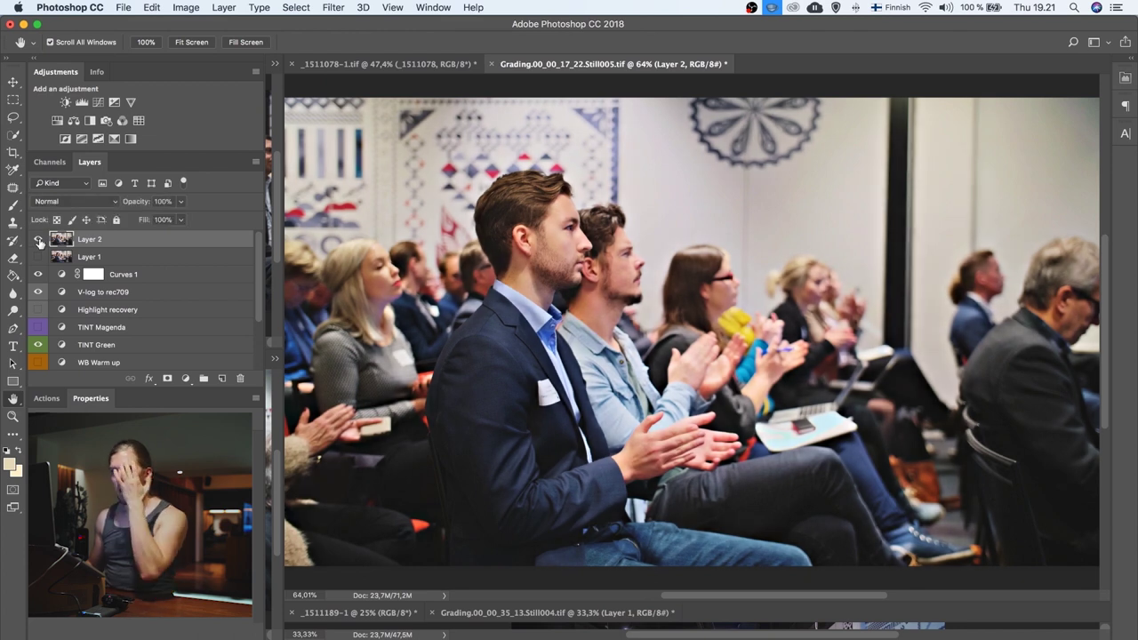
{"action": "left_click_drag", "start_coordinate": [486, 228], "coordinate": [512, 227]}
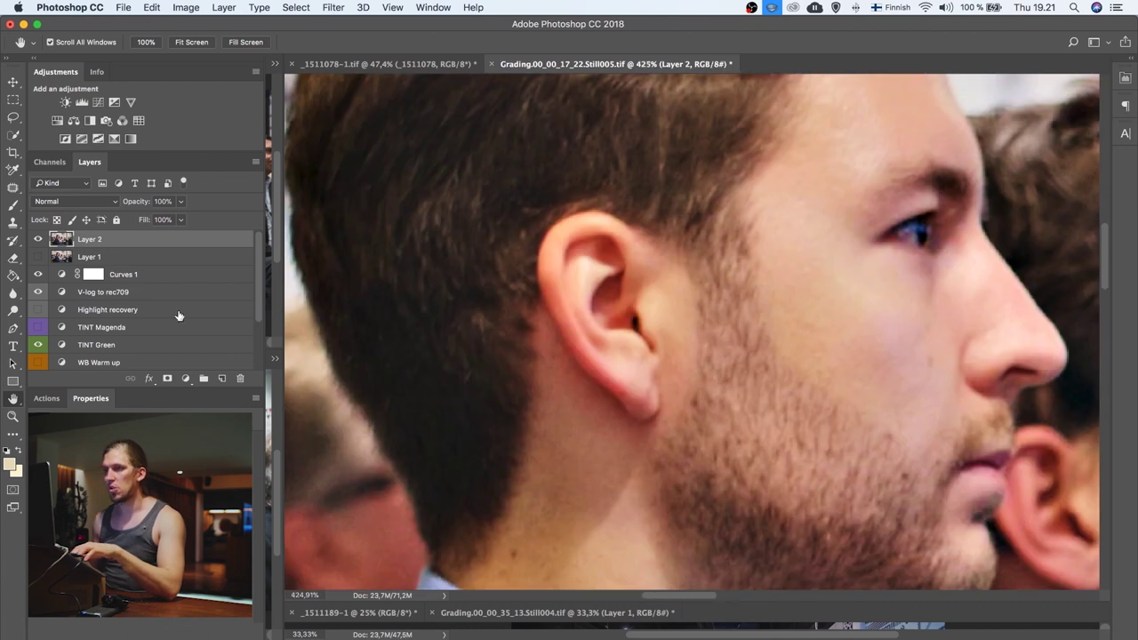
Step: Set Layer 2's blend mode to Lighten and toggle it off and on to compare
{"action": "left_click", "coordinate": [61, 203]}
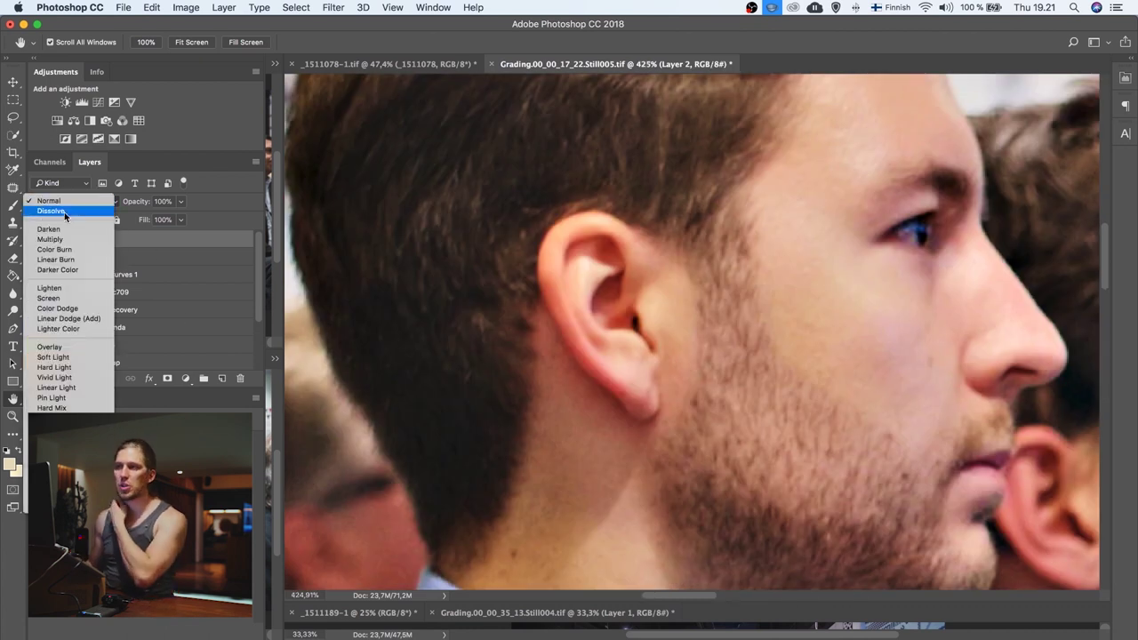
{"action": "left_click", "coordinate": [61, 289]}
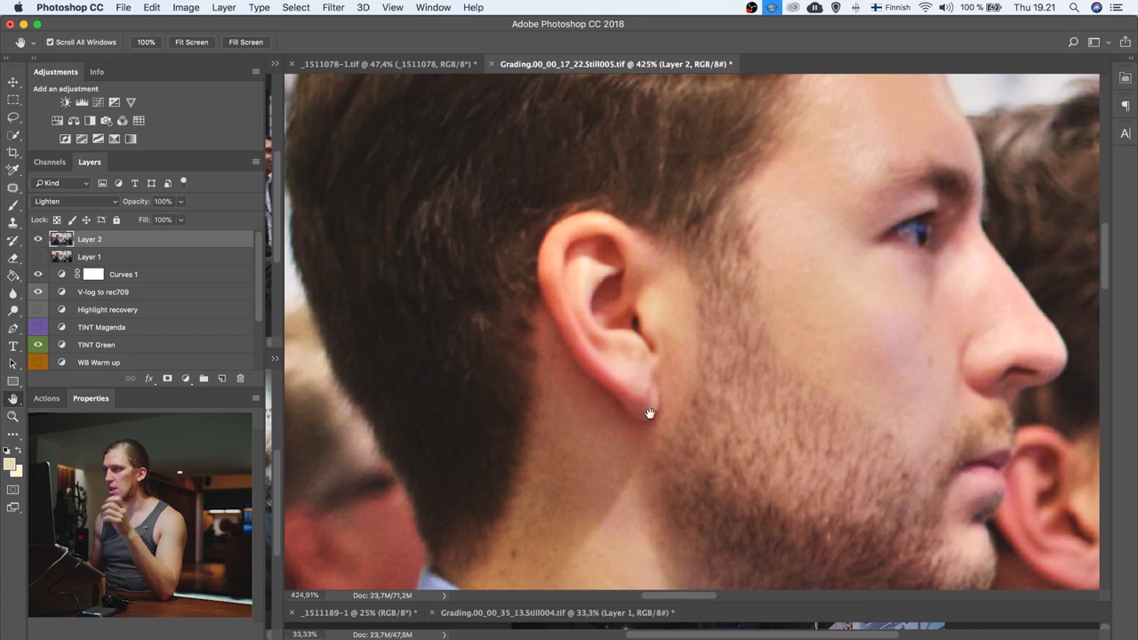
{"action": "scroll", "coordinate": [642, 385], "scroll_direction": "down", "scroll_amount": 10}
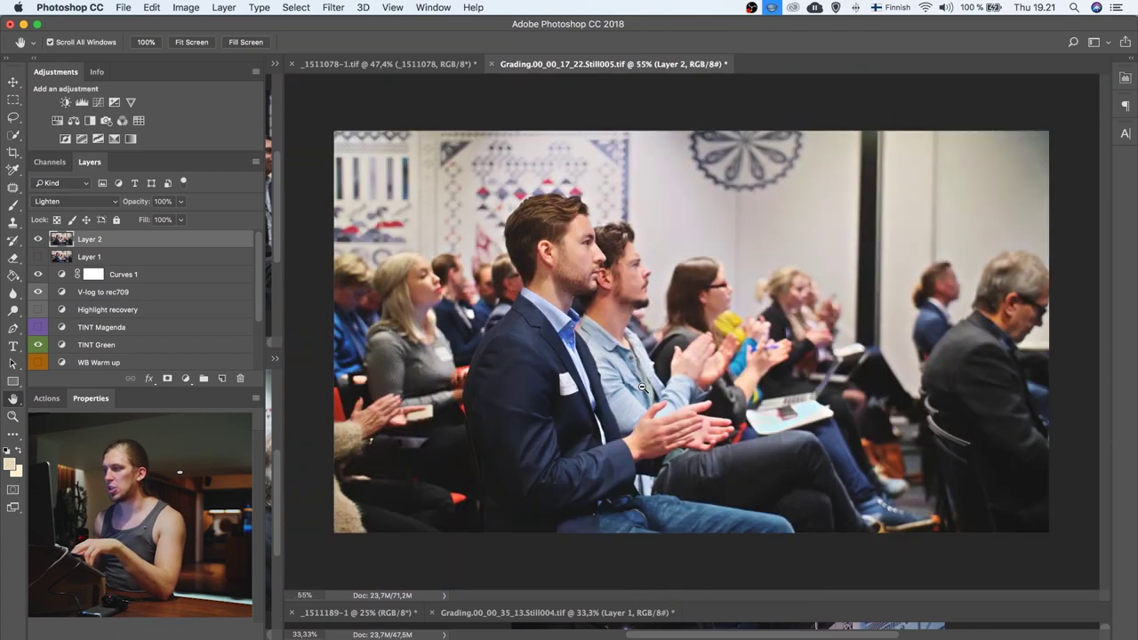
{"action": "scroll", "coordinate": [642, 386], "scroll_direction": "up", "scroll_amount": 1}
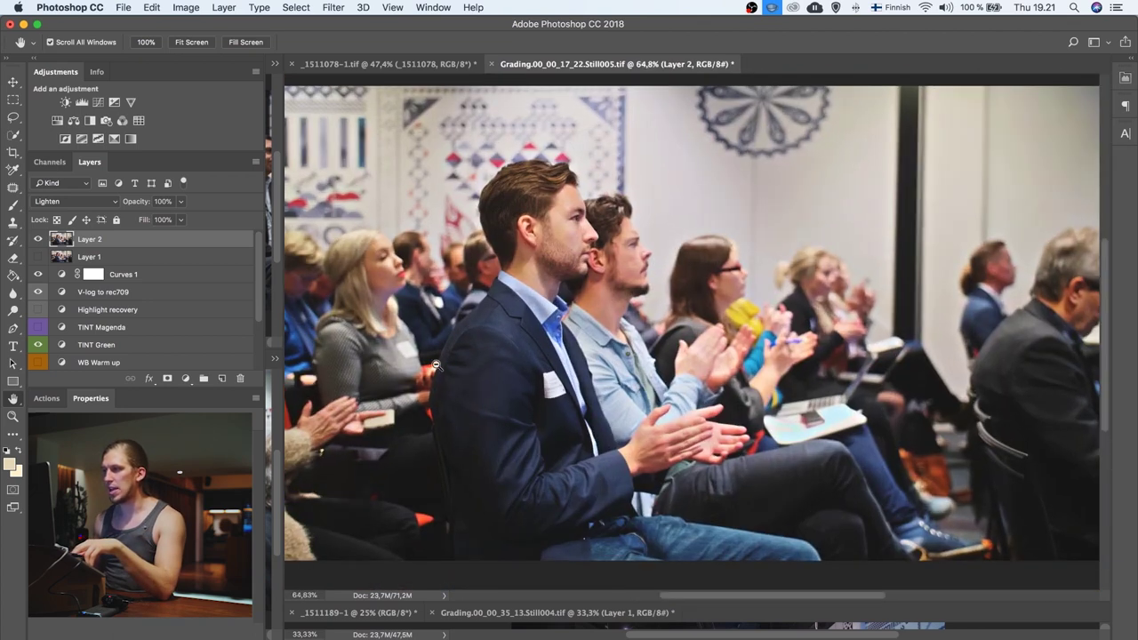
{"action": "left_click", "coordinate": [35, 239]}
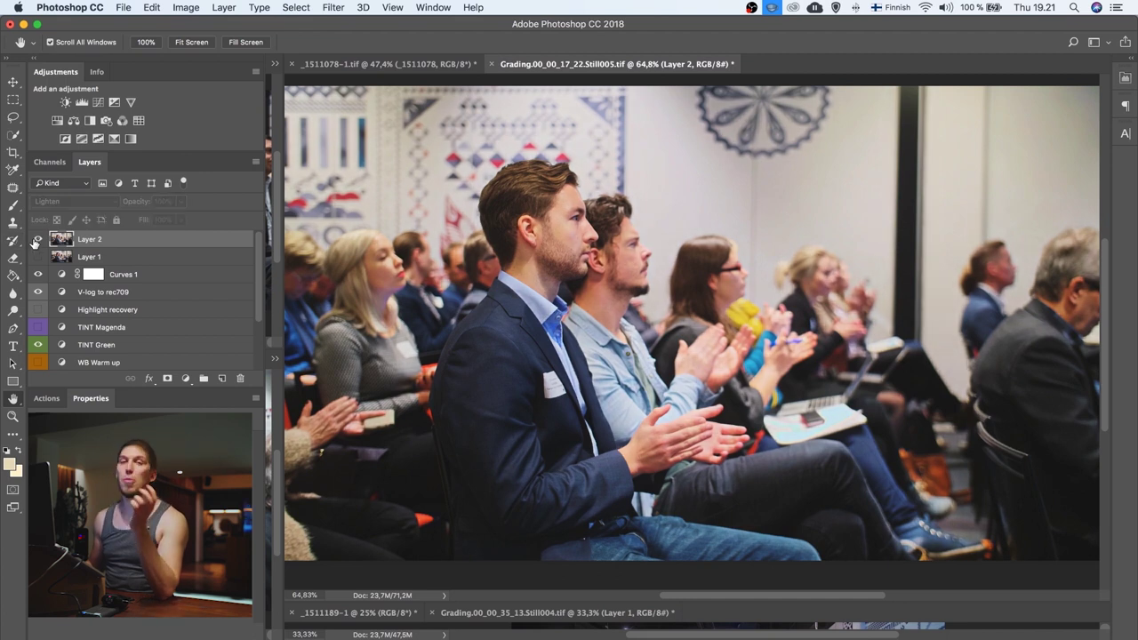
{"action": "left_click", "coordinate": [37, 238]}
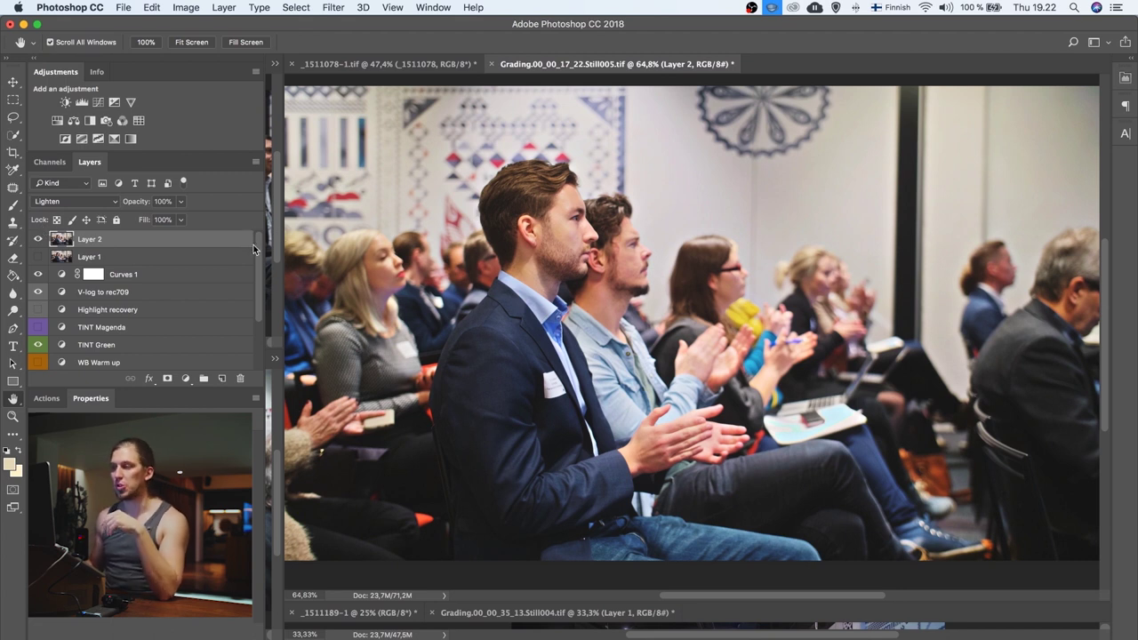
Step: Restore Layer 1's visibility and flip between _1511078-1.tif and the Grading frame to compare
{"action": "key", "text": "ctrl+z"}
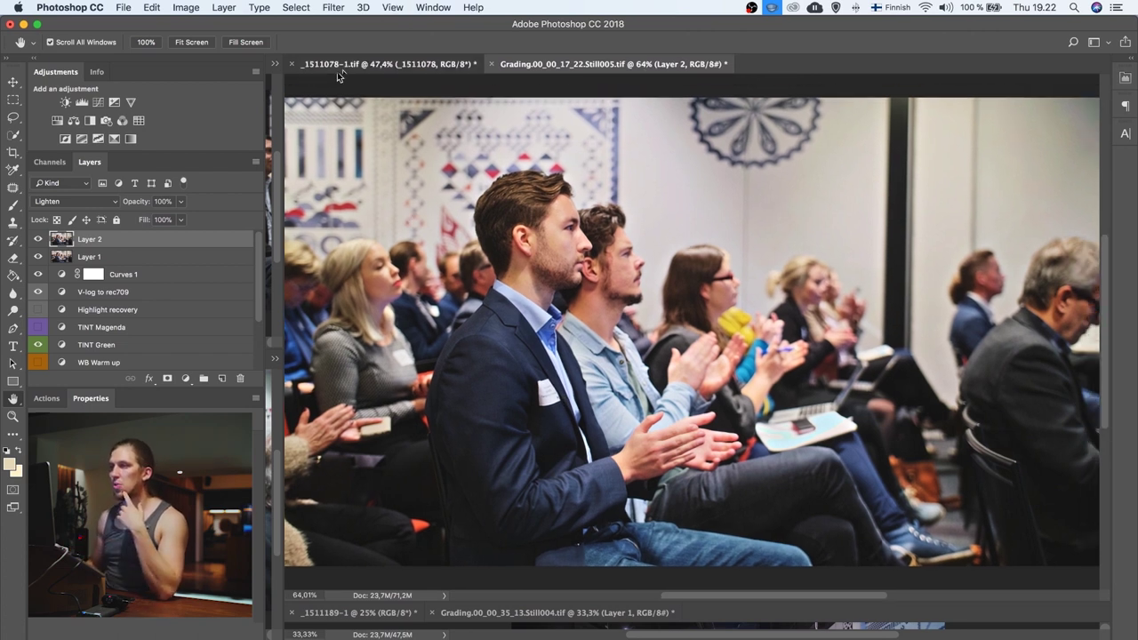
{"action": "left_click", "coordinate": [326, 58]}
{"action": "left_click", "coordinate": [609, 64]}
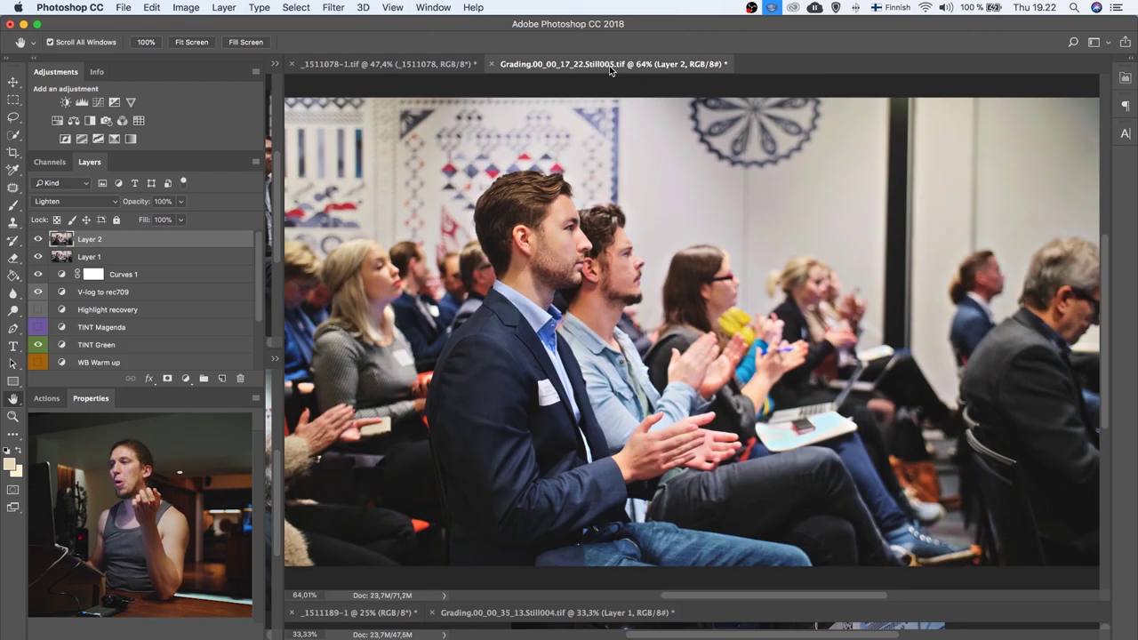
{"action": "left_click", "coordinate": [371, 68]}
{"action": "key", "text": "ctrl+Tab"}
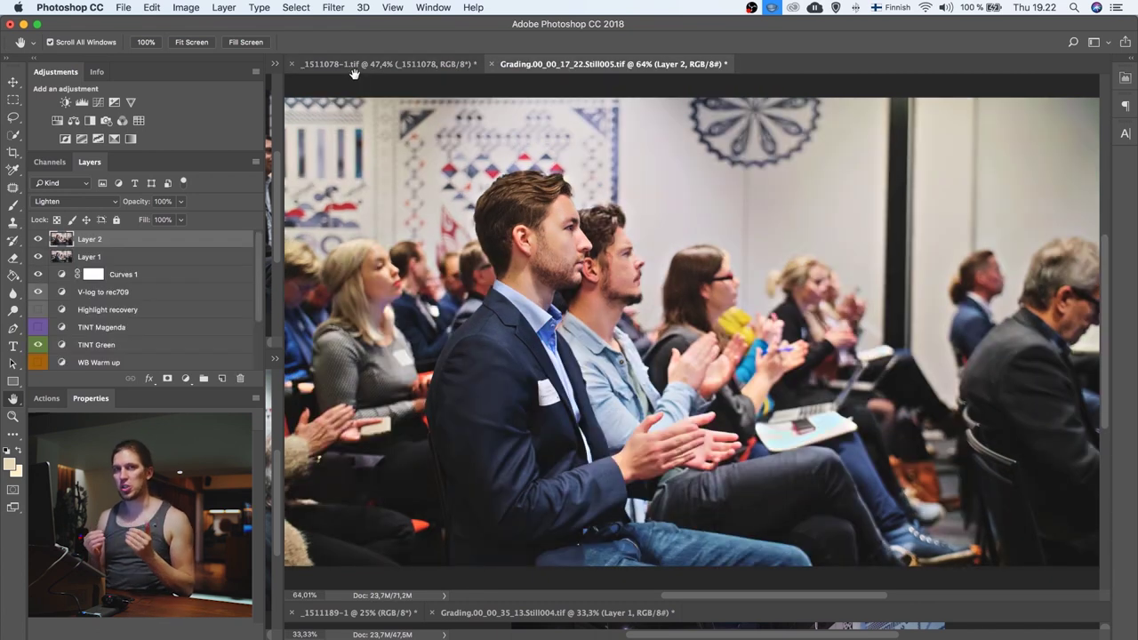
{"action": "left_click", "coordinate": [360, 65]}
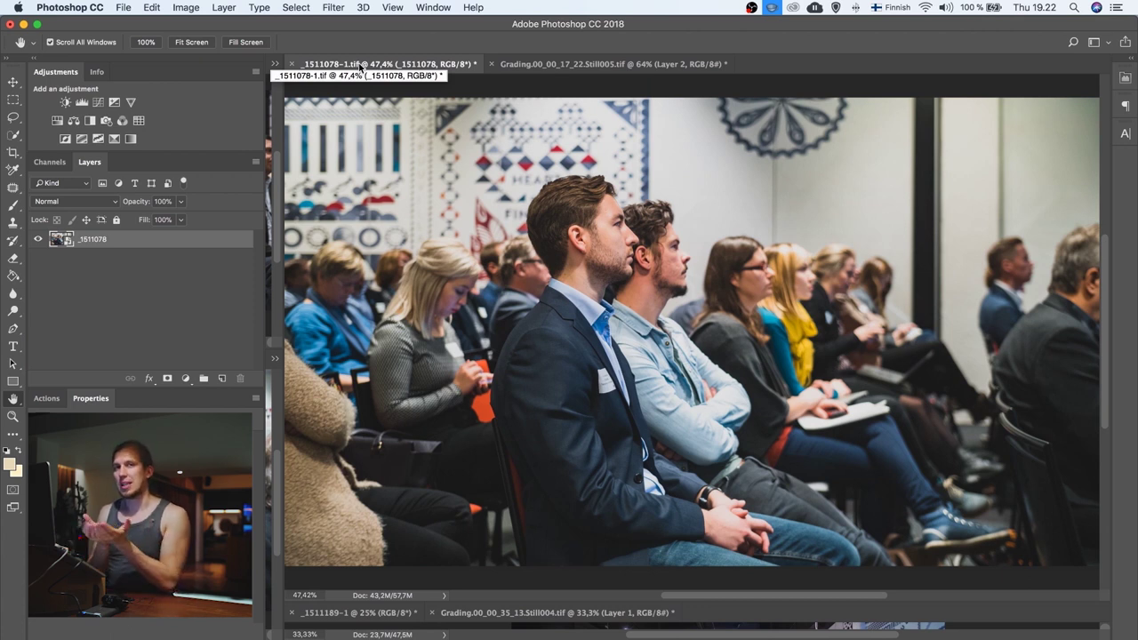
{"action": "left_click", "coordinate": [546, 66]}
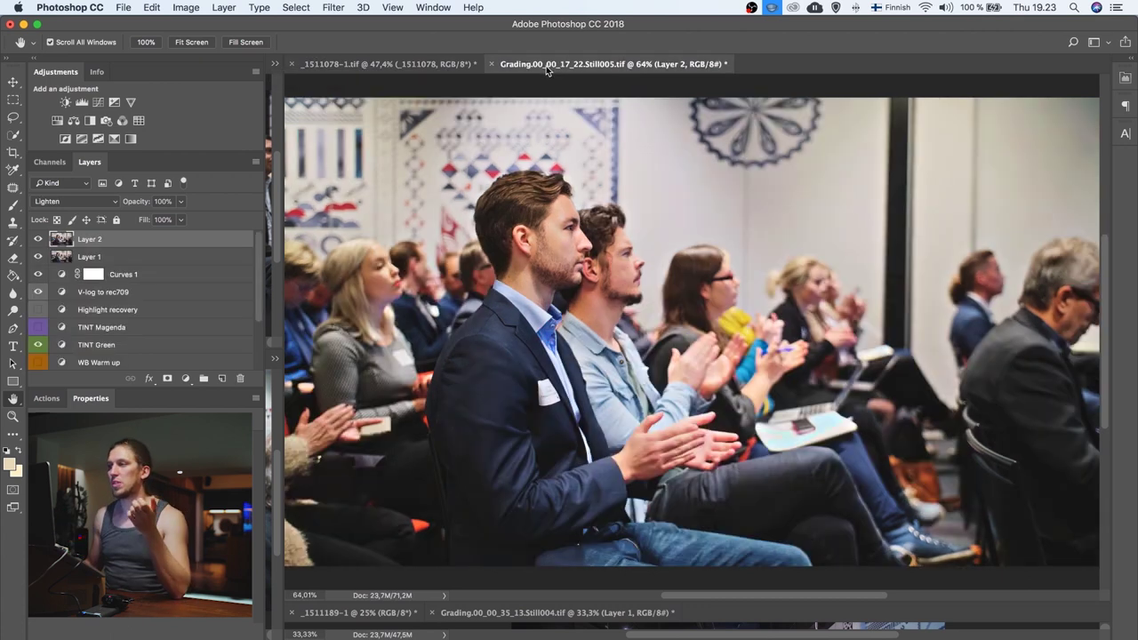
Step: Select Layers 1 and 2, then extend the selection from Curves 1 down to EXP -1 stop
{"action": "left_click", "coordinate": [96, 259]}
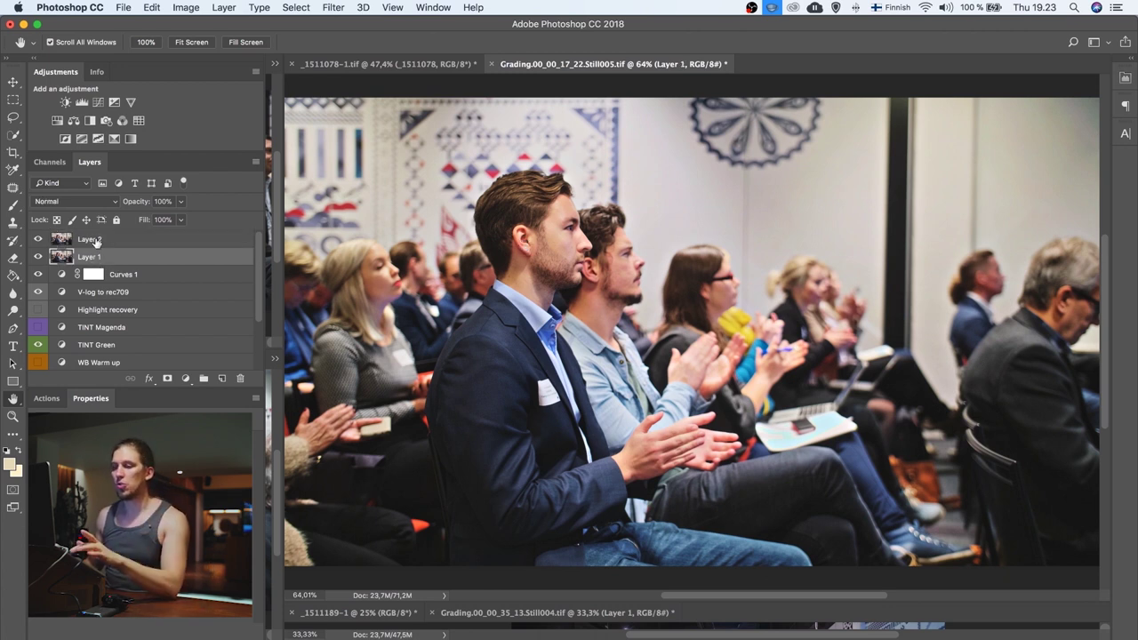
{"action": "left_click", "coordinate": [95, 245], "text": "shift"}
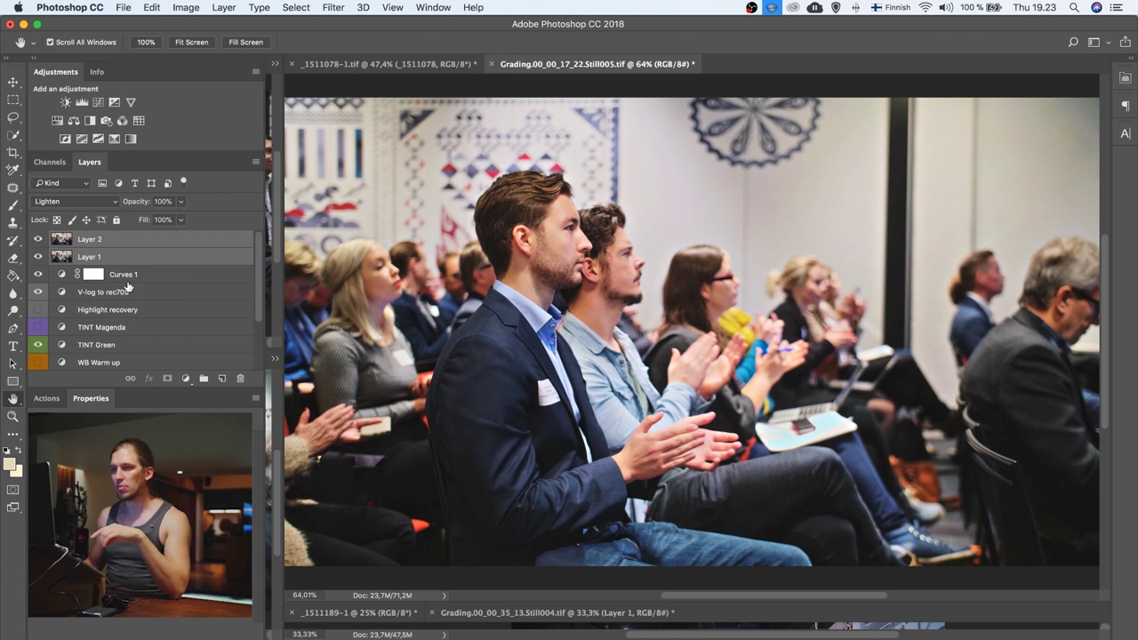
{"action": "left_click", "coordinate": [118, 278]}
{"action": "key", "text": "super+alt+a"}
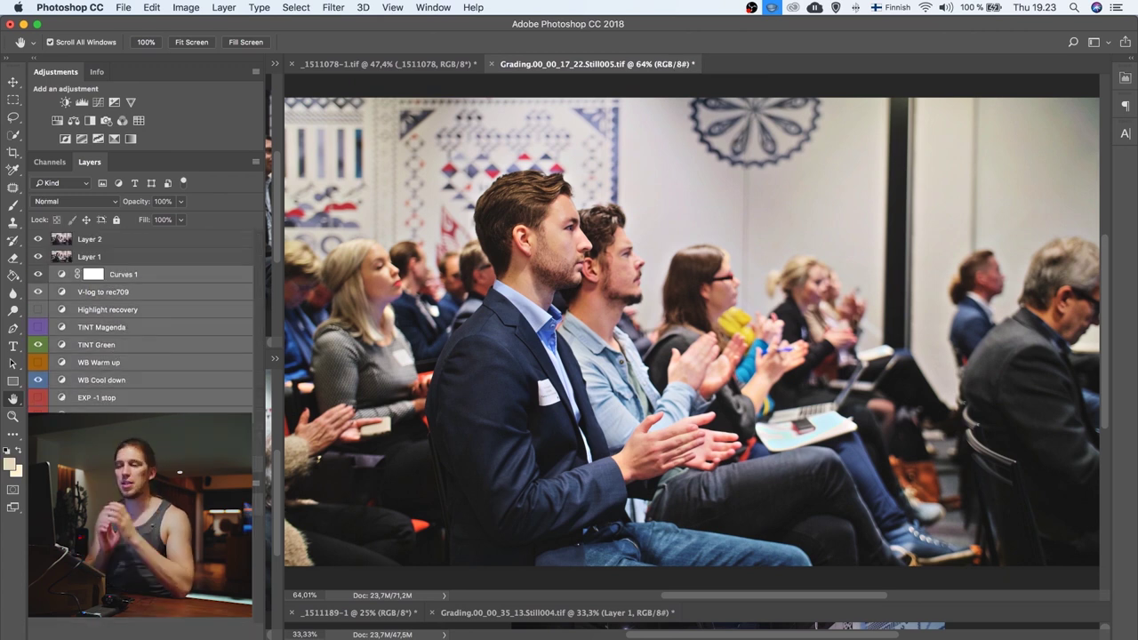